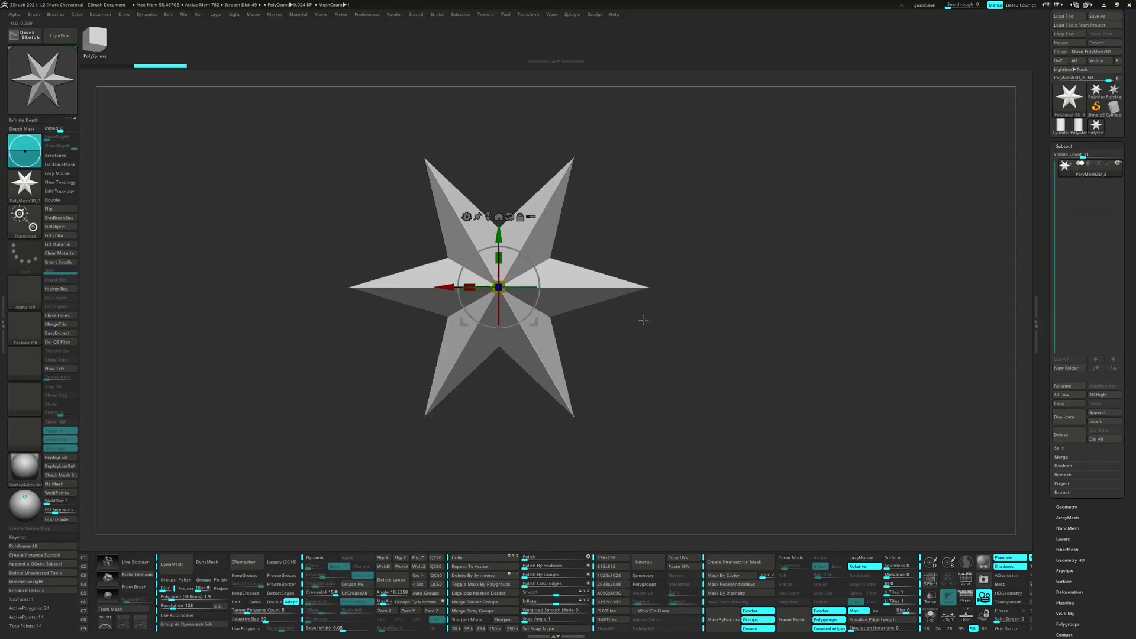
Step: Replace the star with a cylinder primitive and Unify its size
click(469, 219)
click(507, 223)
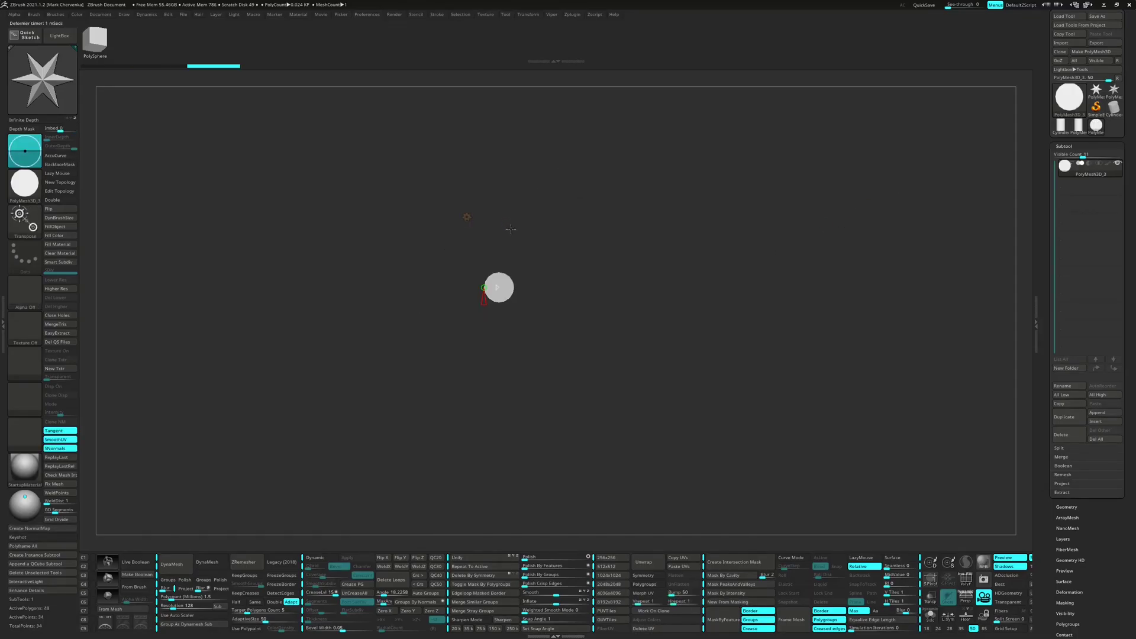
click(469, 559)
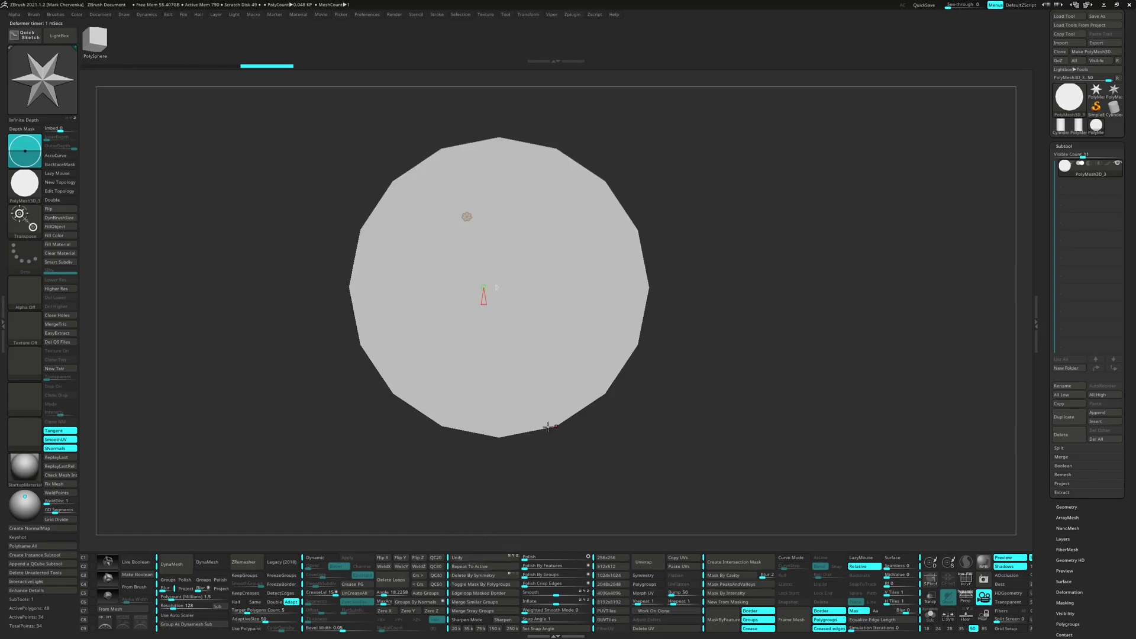
Step: Rotate the cylinder upright, with the gizmo orientation reset, and scale it down vertically into a thin disc
drag(562, 428, 589, 429)
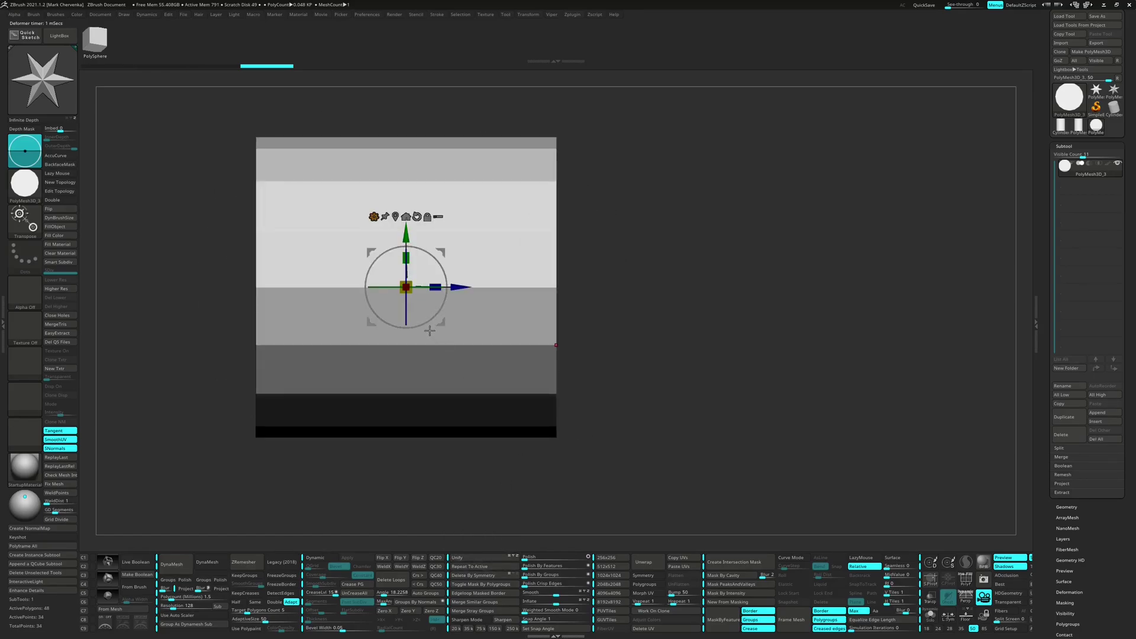
drag(428, 324, 433, 273)
alt+click(418, 217)
drag(719, 290, 736, 339)
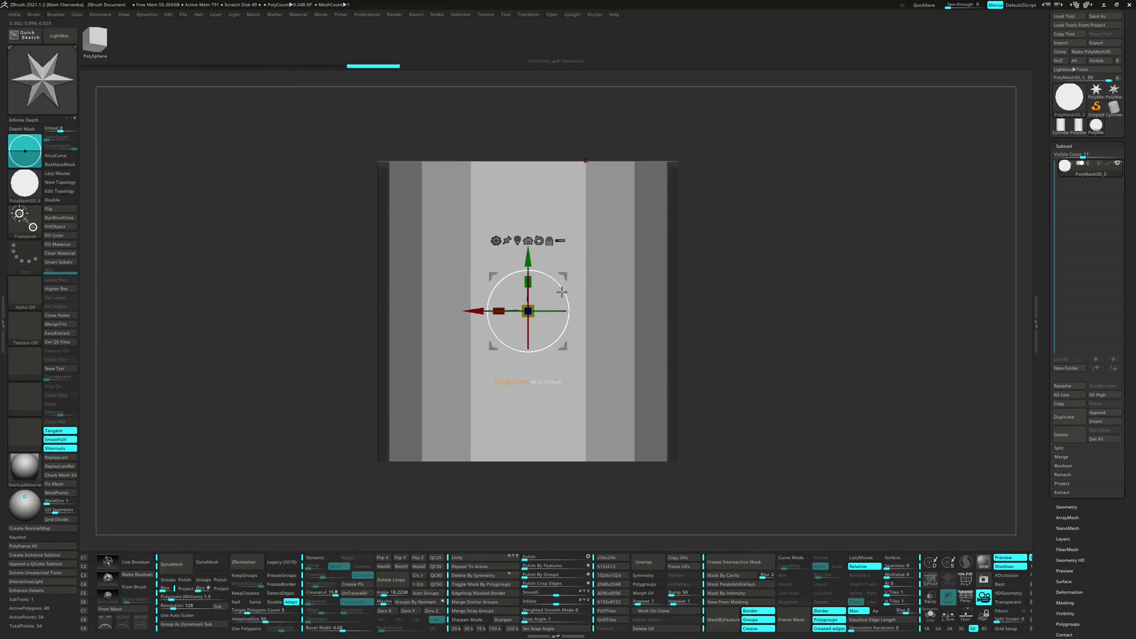
drag(529, 282, 455, 396)
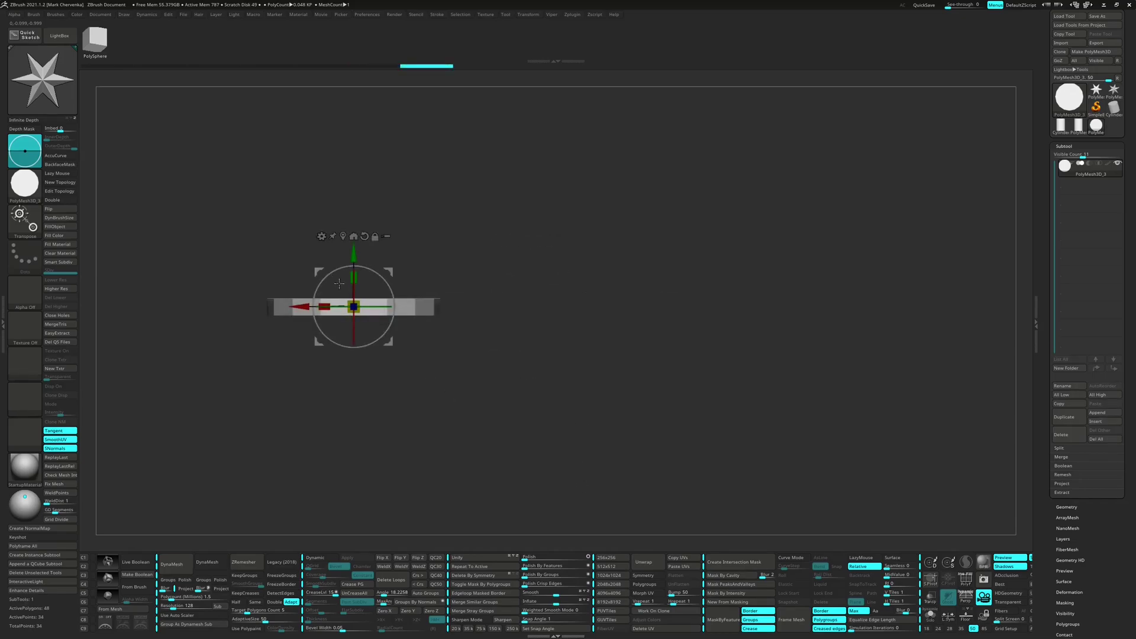
drag(357, 277, 356, 271)
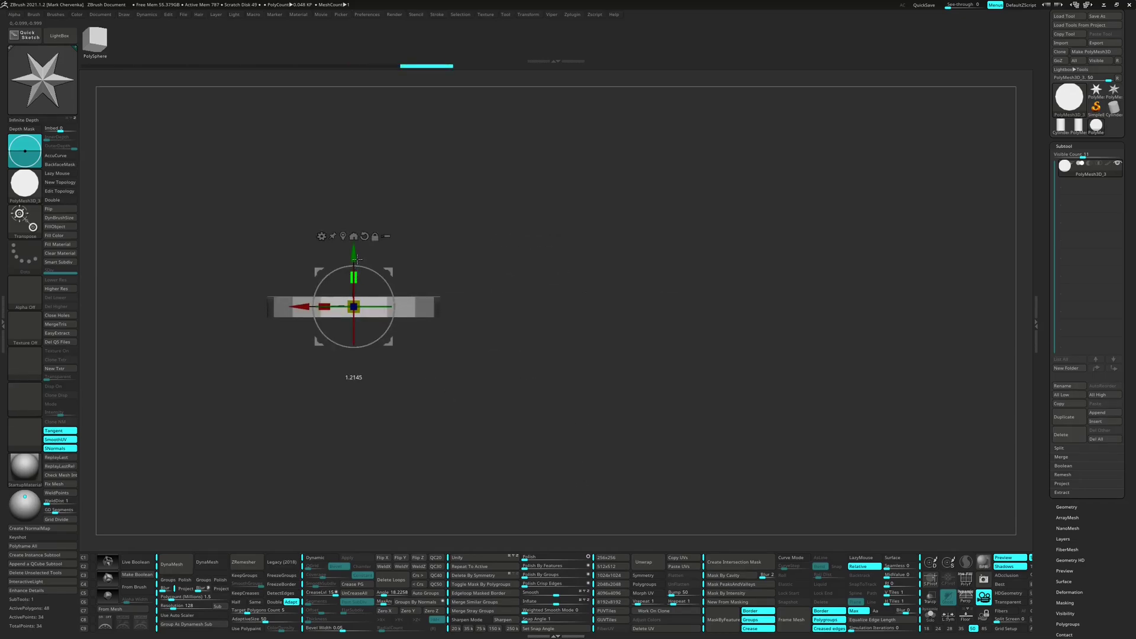
Step: Isolate the disc's ring of side polygons, delete the hidden caps and turn on double-sided display
alt+drag(454, 334, 567, 357)
drag(568, 357, 581, 422)
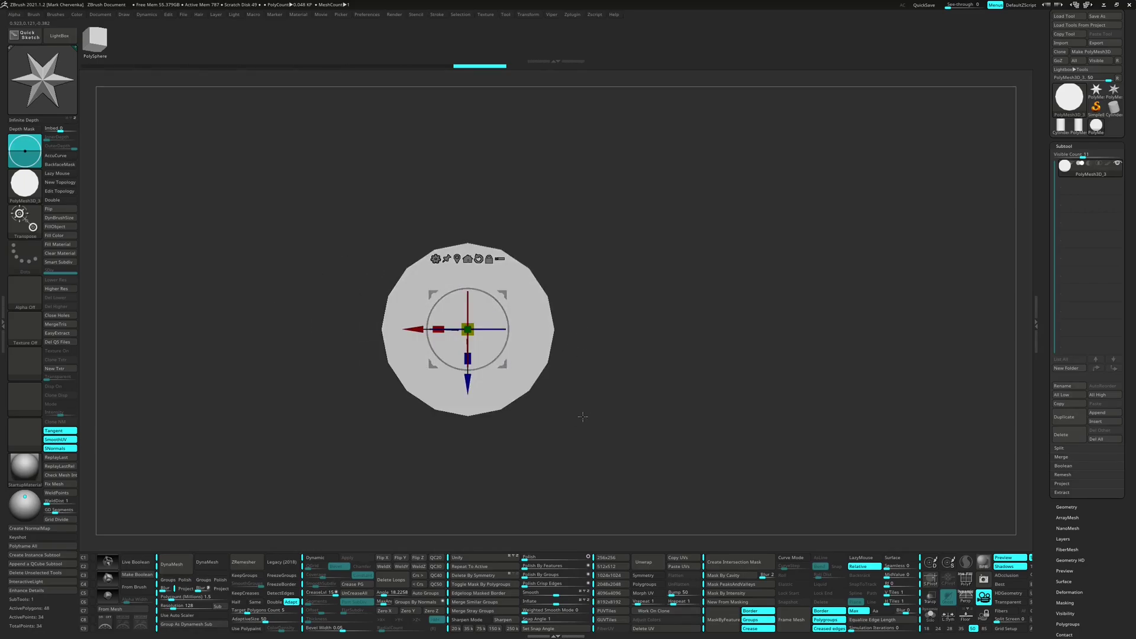
key(shift+f)
key(b)
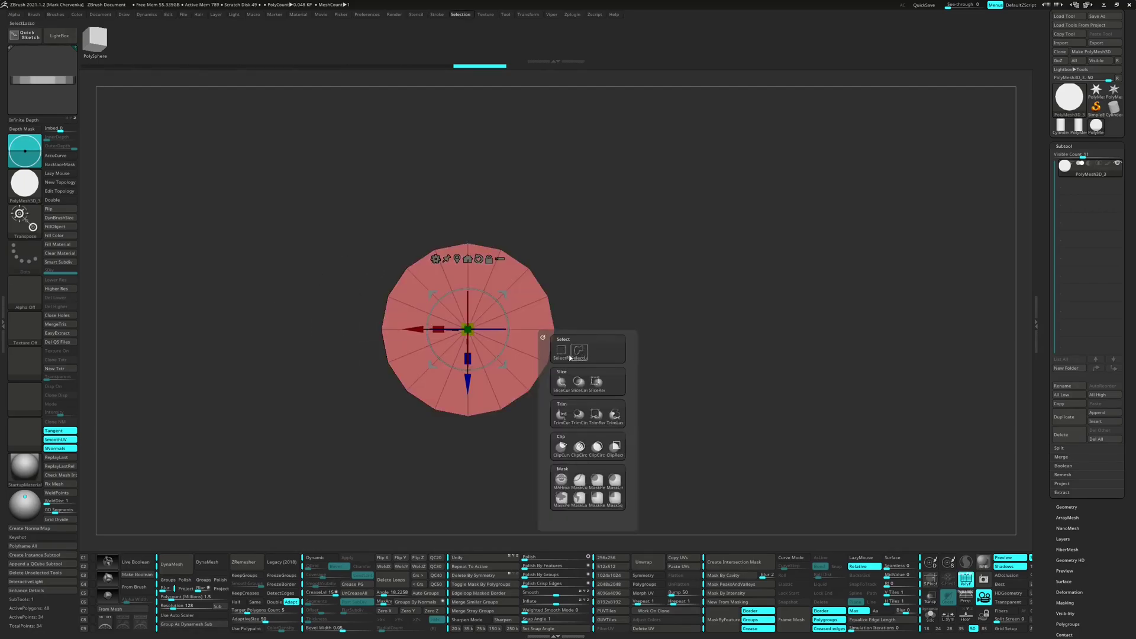
click(565, 356)
ctrl+shift+drag(592, 296, 495, 348)
drag(617, 408, 615, 350)
ctrl+drag(616, 344, 628, 367)
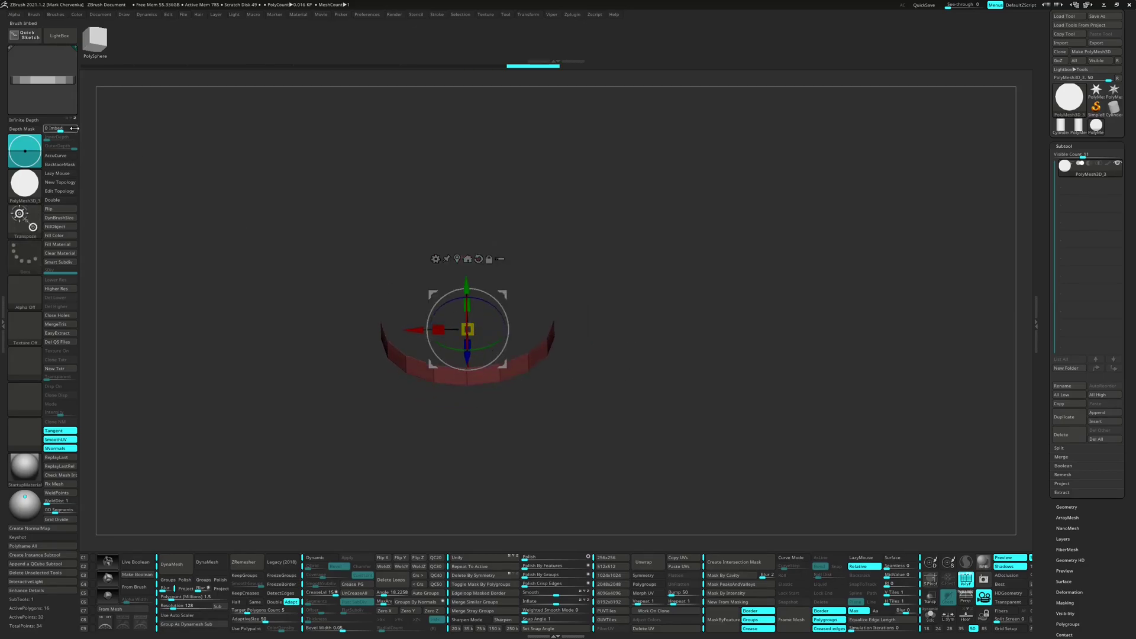
click(70, 201)
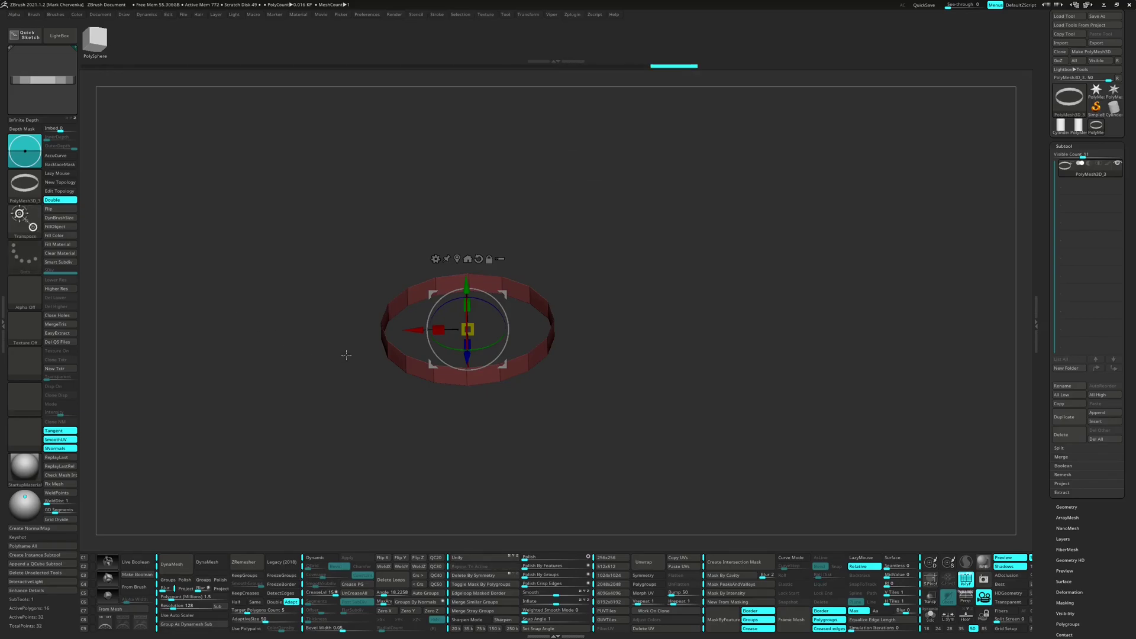
Step: Bevel the ring's front vertical edge with ZModeler and delete the resulting narrow strip to open a gap
key(q)
shift+drag(478, 403, 465, 329)
key(space)
click(398, 347)
click(465, 329)
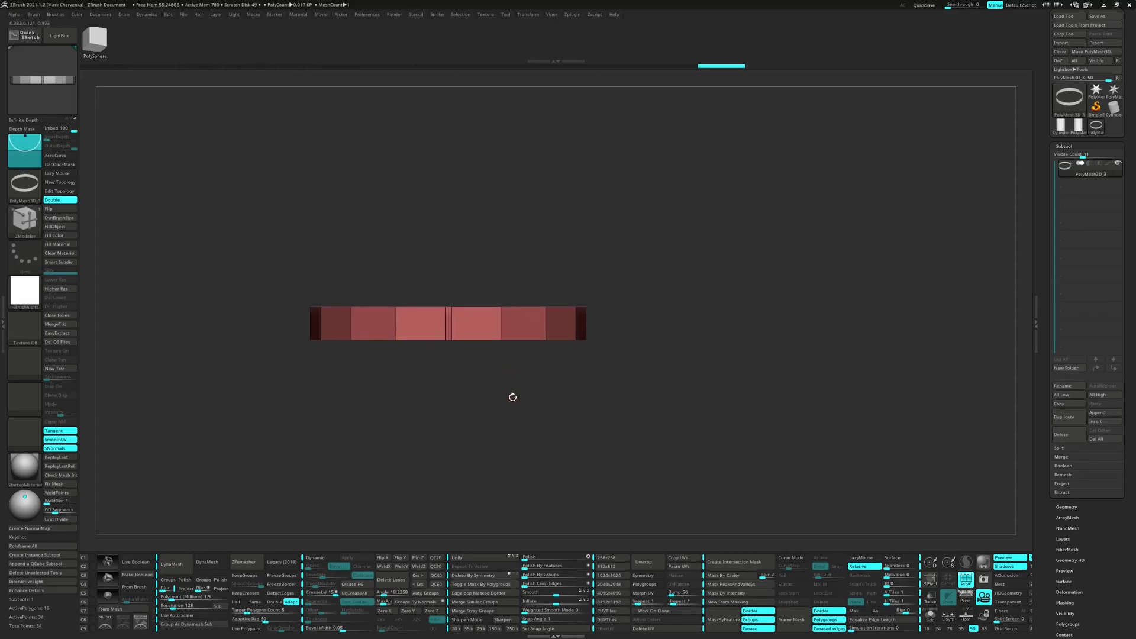
drag(513, 396, 515, 410)
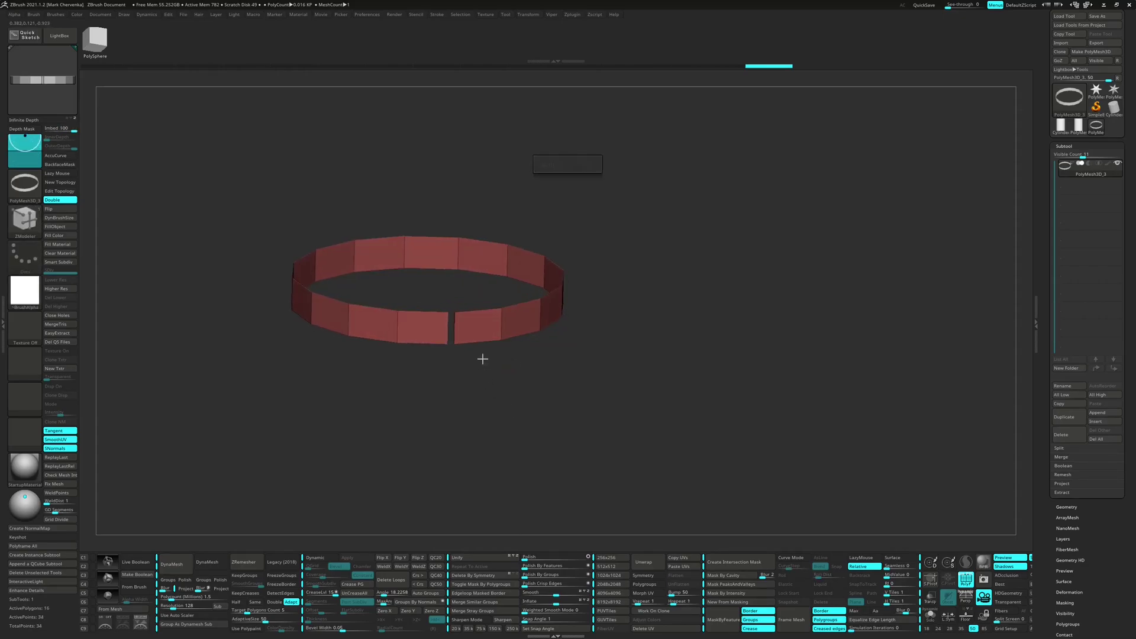
drag(483, 360, 478, 369)
Step: Mask the ring with a gradient fading toward the right end of the gap and move that end upward
ctrl+alt+drag(446, 303, 474, 366)
ctrl+alt+click(505, 329)
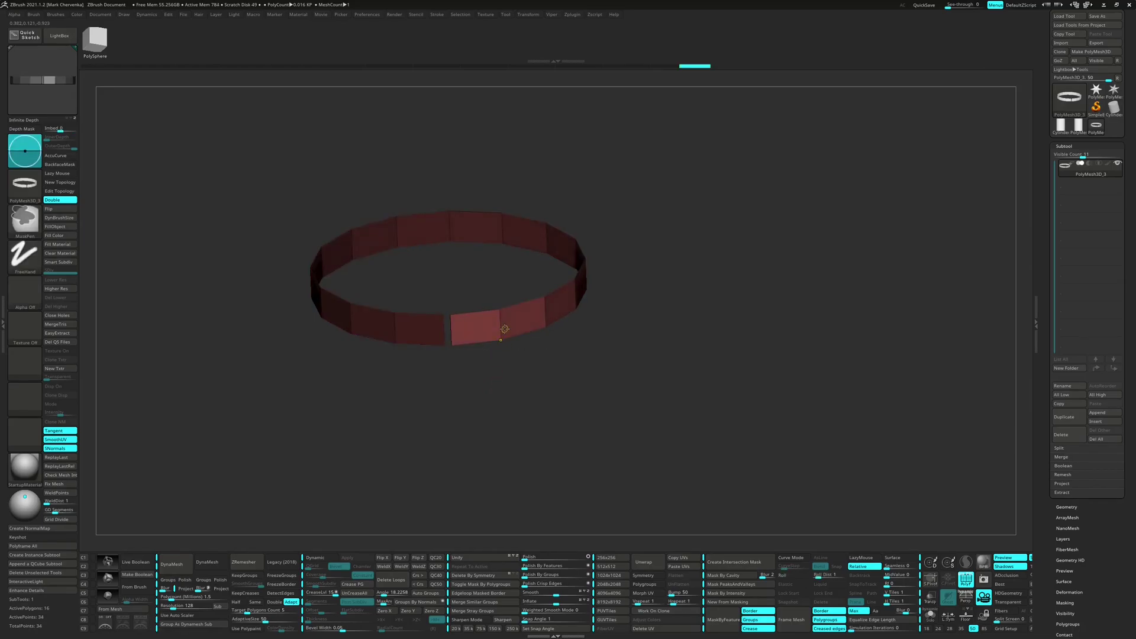
key(w)
mouse_move(516, 380)
shift+mouse_down()
mouse_move(520, 360)
mouse_move(527, 384)
shift+mouse_up()
drag(448, 225, 448, 194)
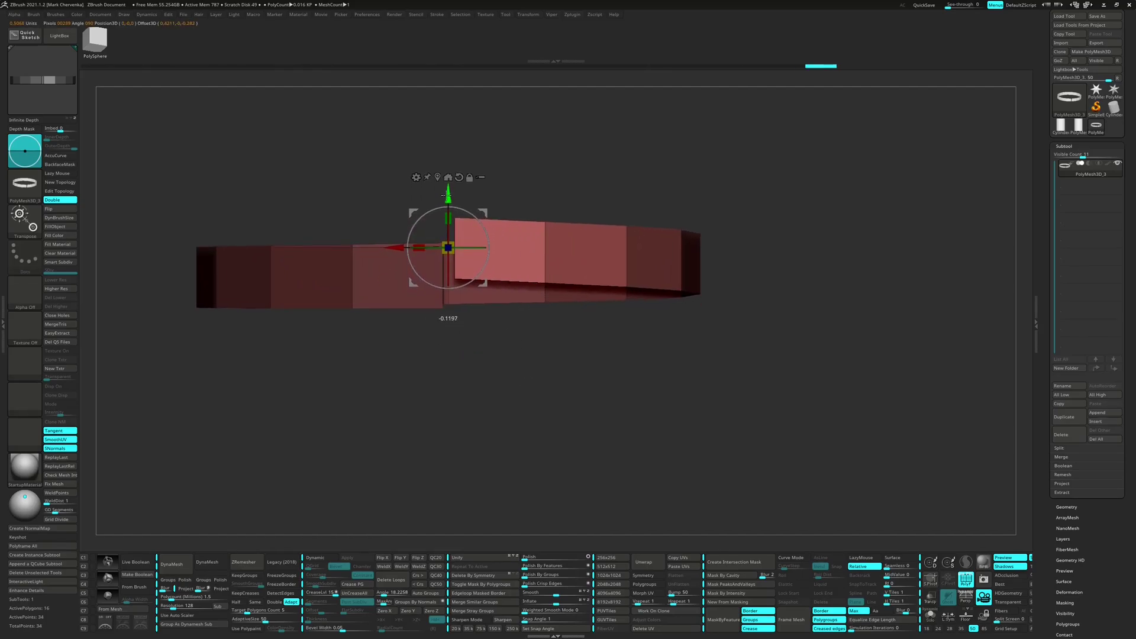
Step: Mask the ring toward the left end of the gap instead, move that end downward and clear the mask
ctrl+click(487, 383)
ctrl+drag(474, 350, 468, 364)
drag(464, 355, 444, 414)
mouse_move(385, 334)
ctrl+mouse_down()
mouse_move(419, 422)
mouse_move(465, 411)
ctrl+mouse_up()
ctrl+click(410, 413)
drag(449, 306, 429, 239)
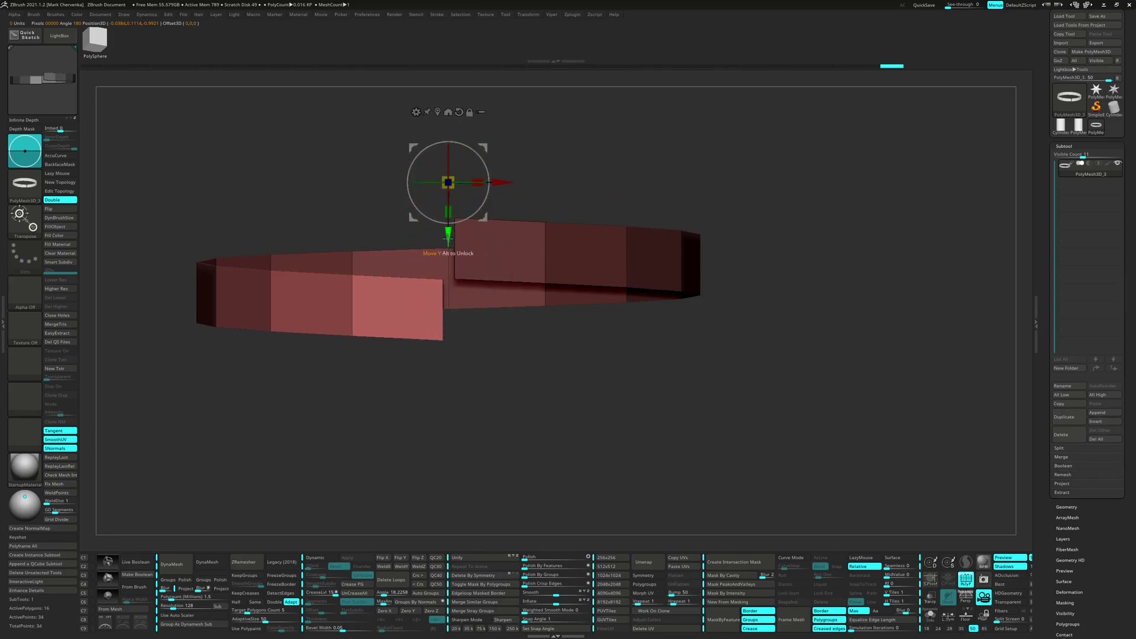
ctrl+drag(501, 332, 531, 369)
Step: Give the split ring a thin wall by extruding all its polygons with ZModeler
key(q)
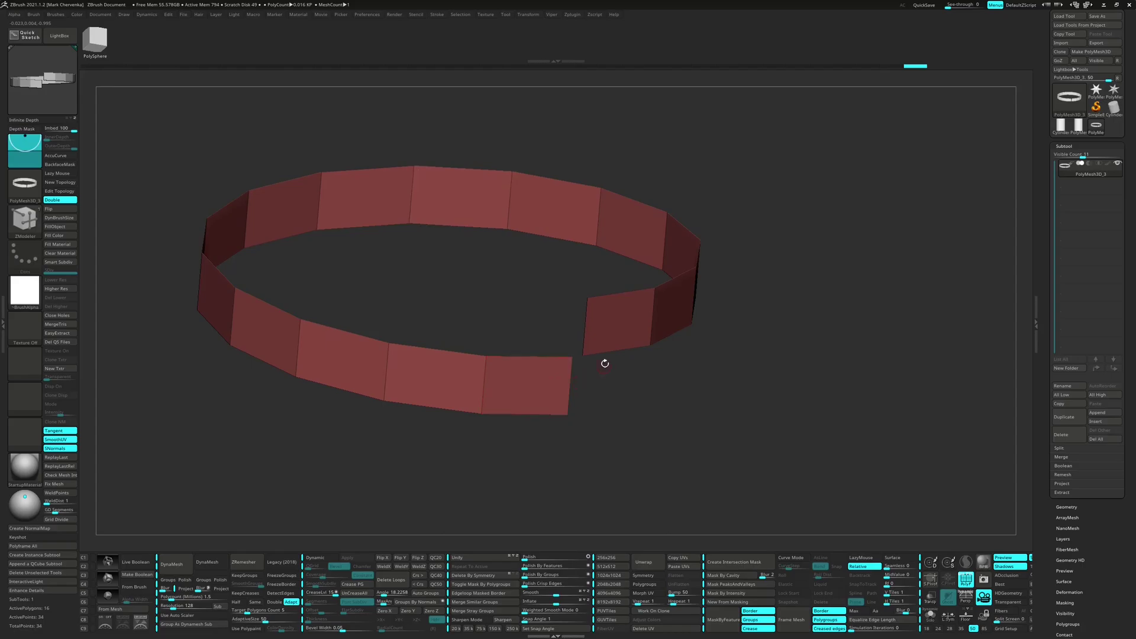
key(space)
click(520, 426)
drag(598, 334, 591, 330)
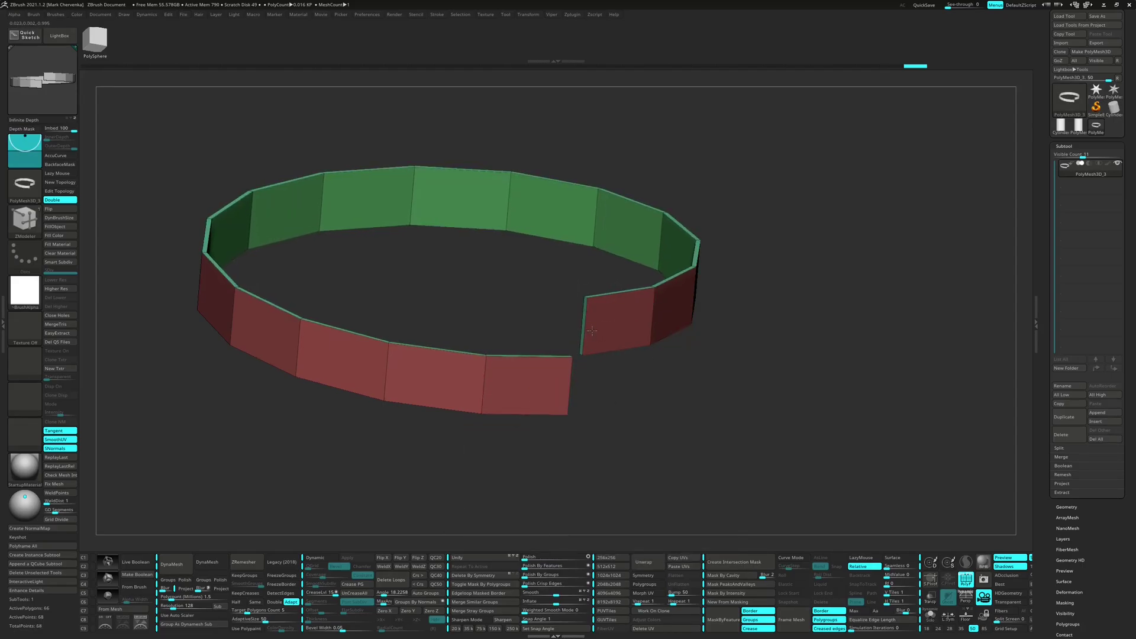
Step: Turn off double-sided display and assign the whole ring to a single polygroup
click(59, 209)
click(59, 209)
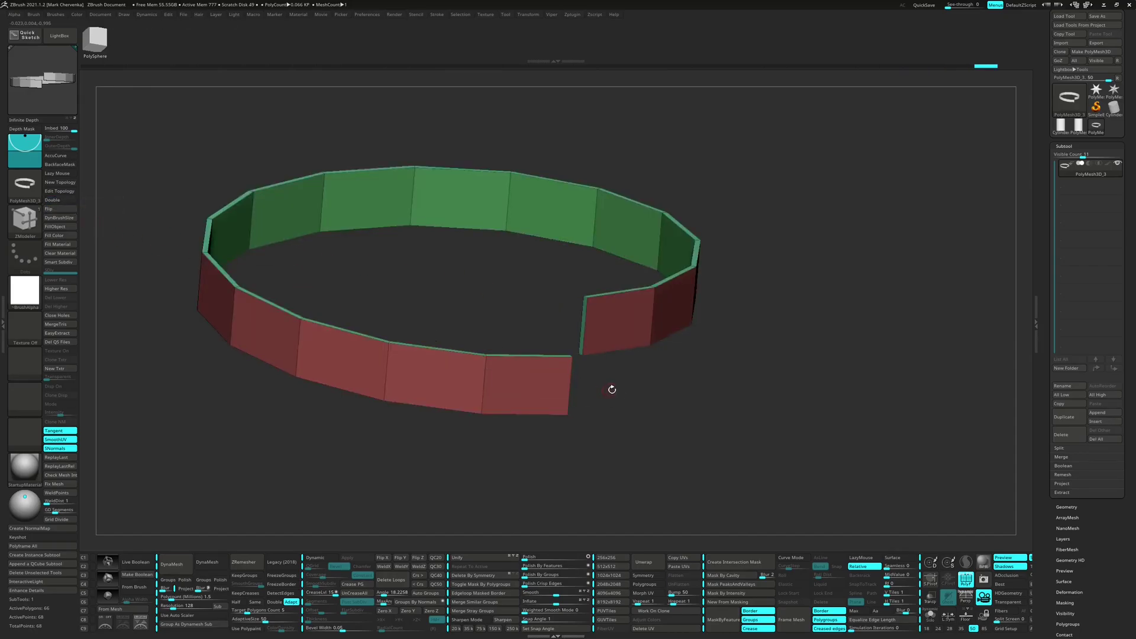
key(shift+f)
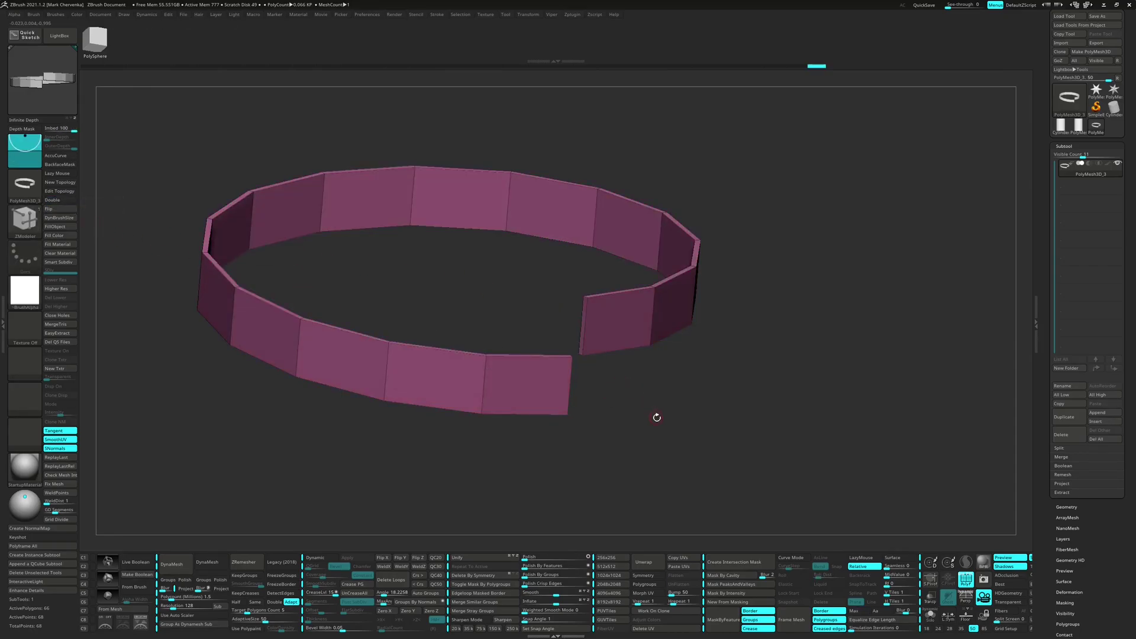
Step: Enable Array Mesh on the ring with Transpose, Lock Pos and Lock Size on, and set Repeat to 20
mouse_move(657, 417)
mouse_down()
mouse_move(657, 428)
mouse_move(645, 414)
mouse_move(658, 410)
mouse_up()
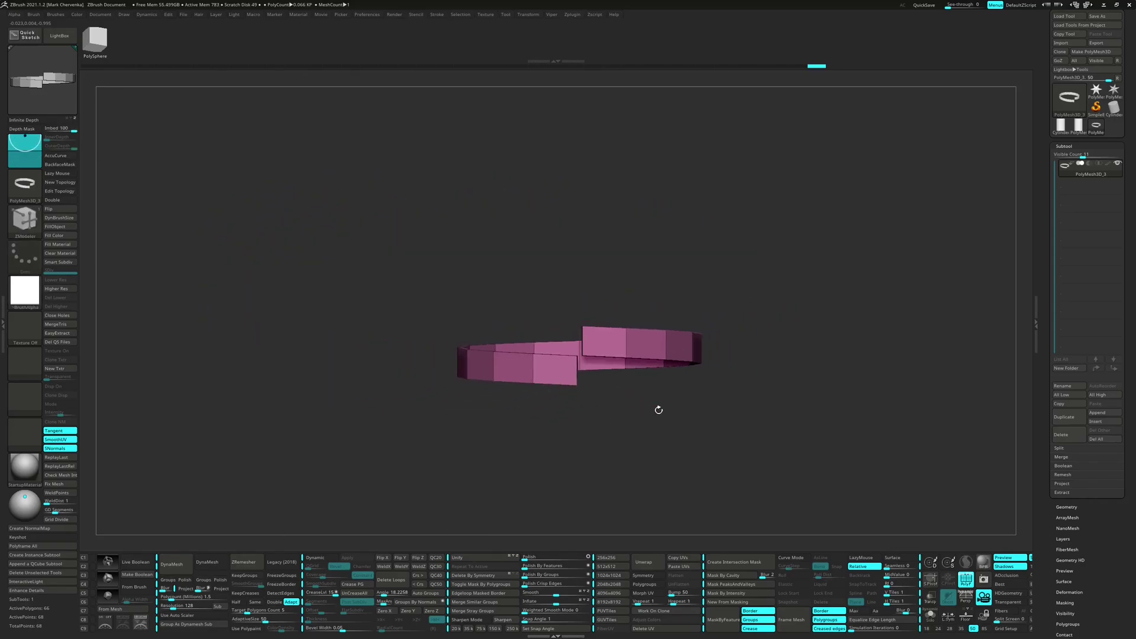
alt+drag(768, 401, 687, 400)
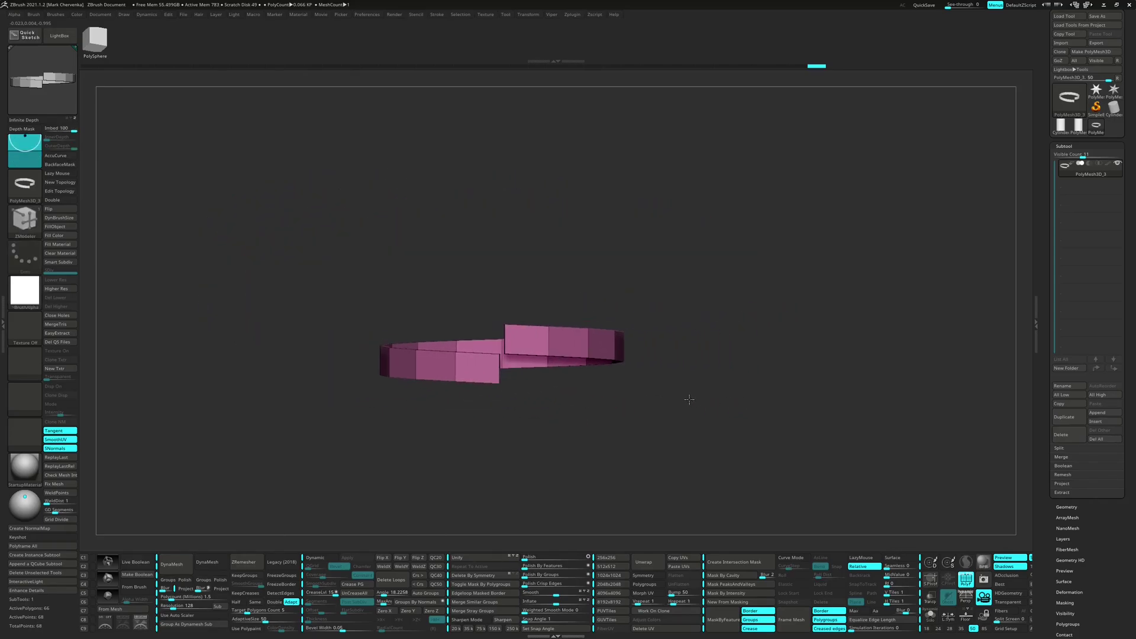
click(1078, 519)
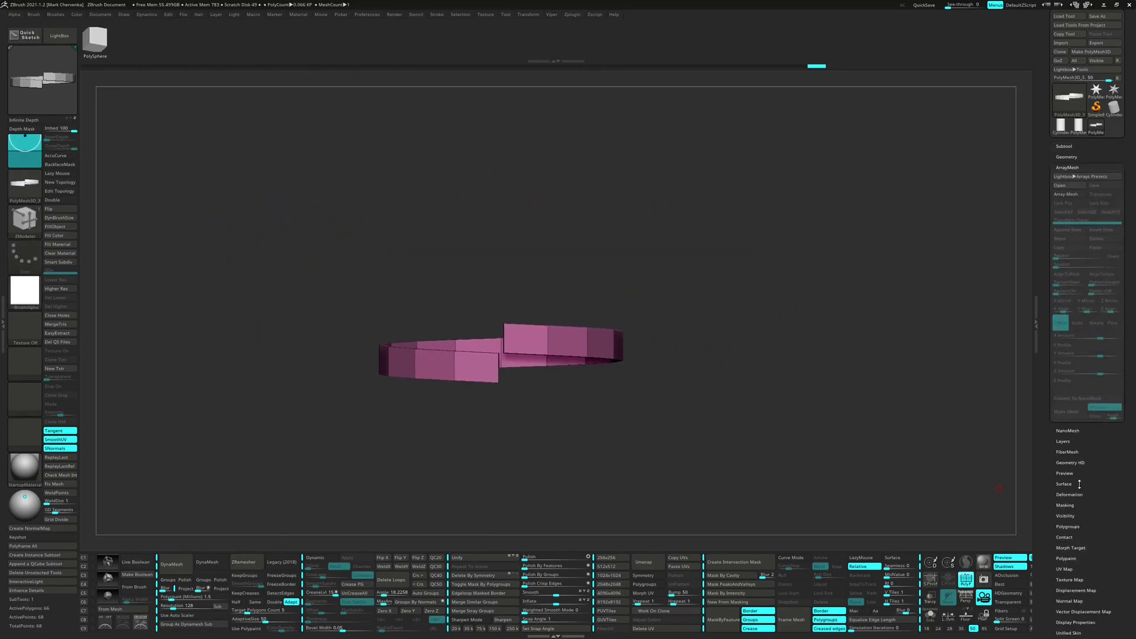
click(1067, 195)
click(1100, 203)
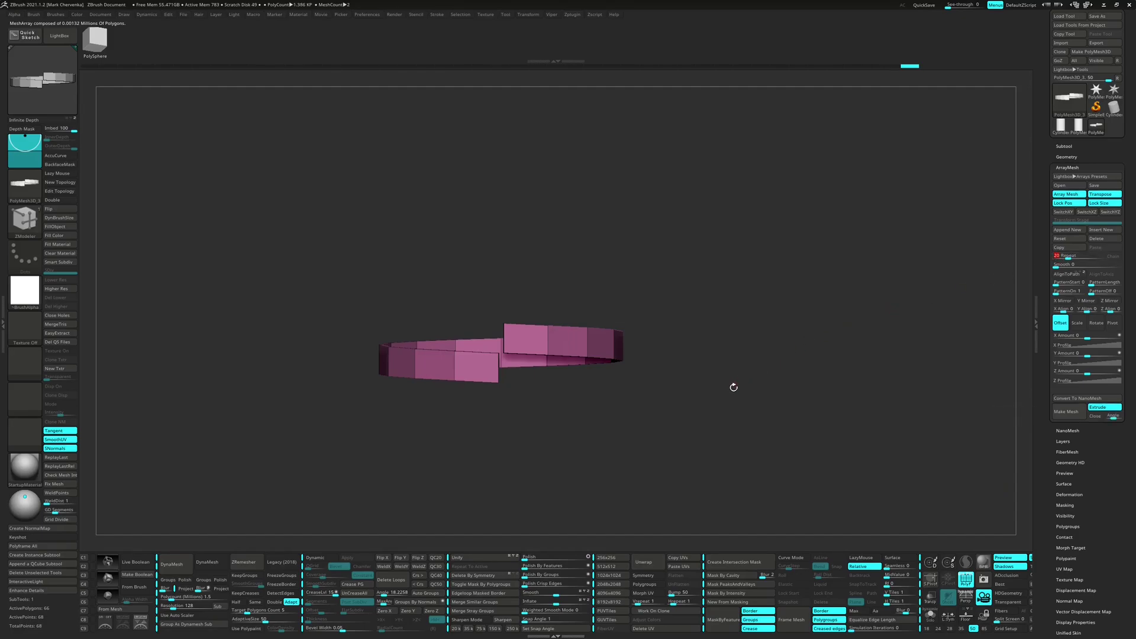
Step: Offset the array vertically to a Y Amount of about -9.98 so the copies stack into a tube, and convert it to a mesh
key(w)
key(y)
click(501, 318)
alt+drag(642, 419, 566, 474)
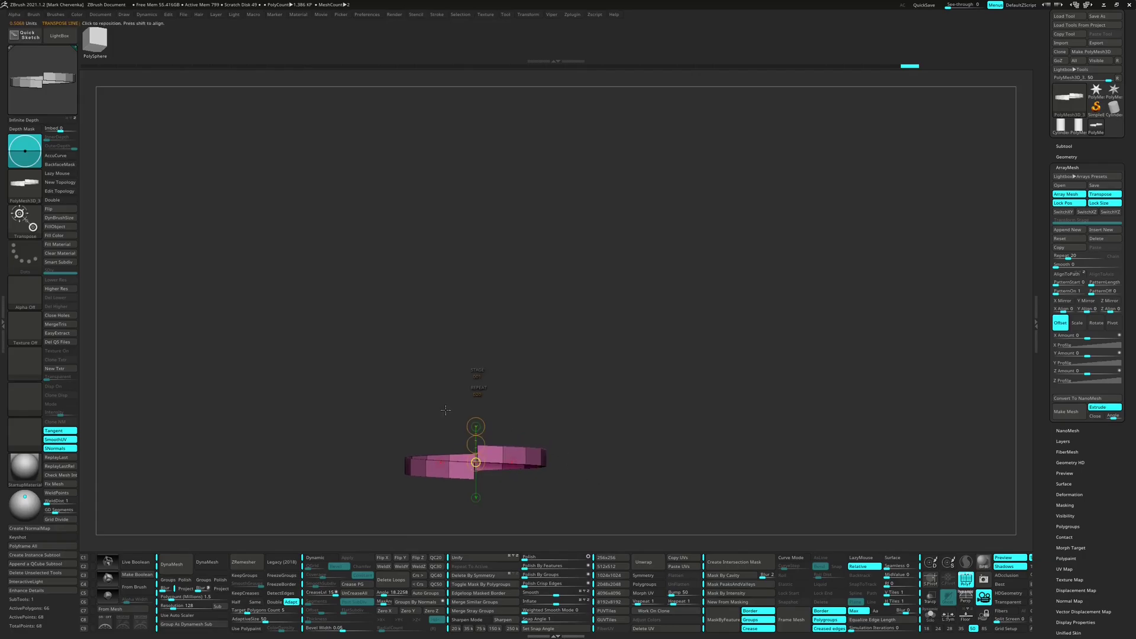
drag(476, 443, 486, 97)
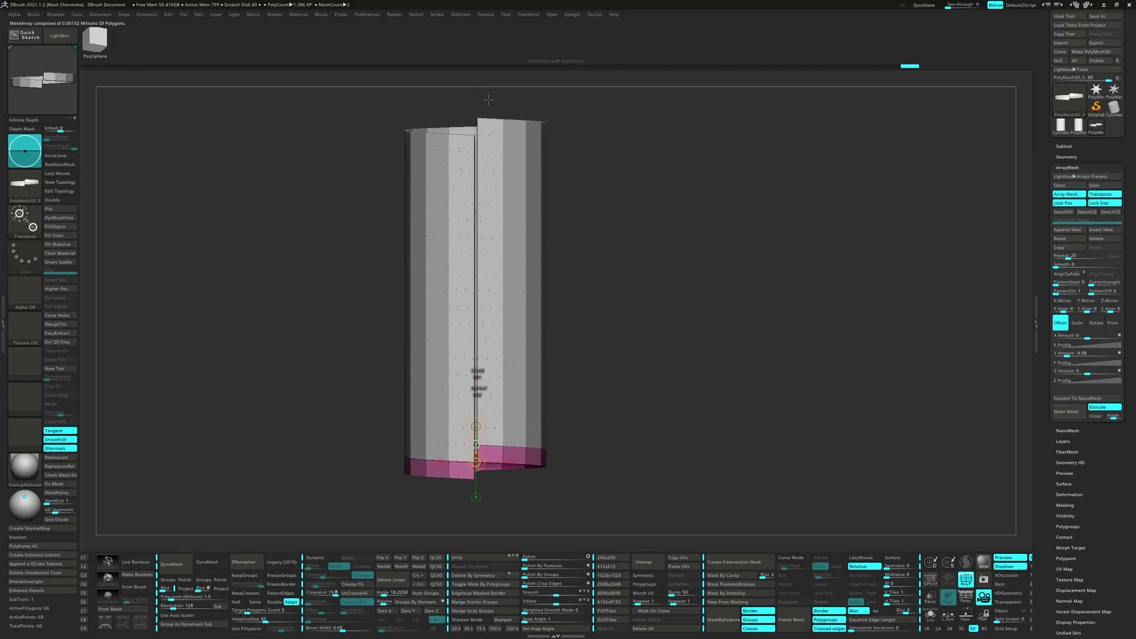
drag(489, 101, 490, 102)
right_drag(516, 305, 573, 337)
click(1059, 410)
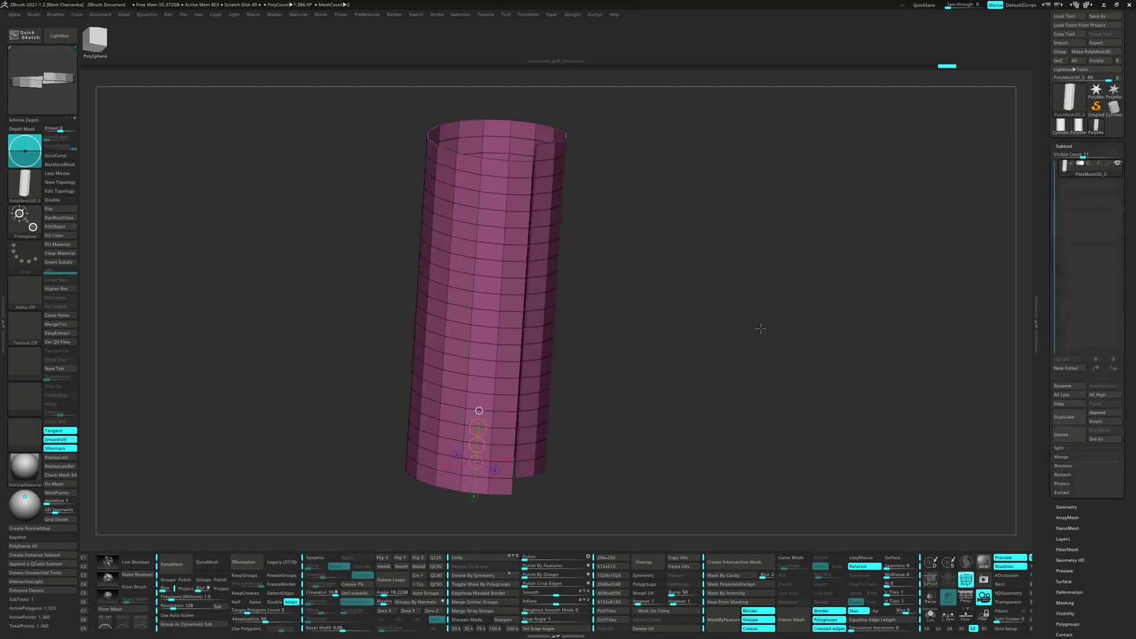
Step: Apply Auto Groups to the tube, weld its points and regroup the joined mesh with Auto Groups
key(q)
mouse_move(538, 451)
ctrl+right_down()
mouse_move(520, 477)
mouse_move(570, 470)
ctrl+right_up()
click(429, 595)
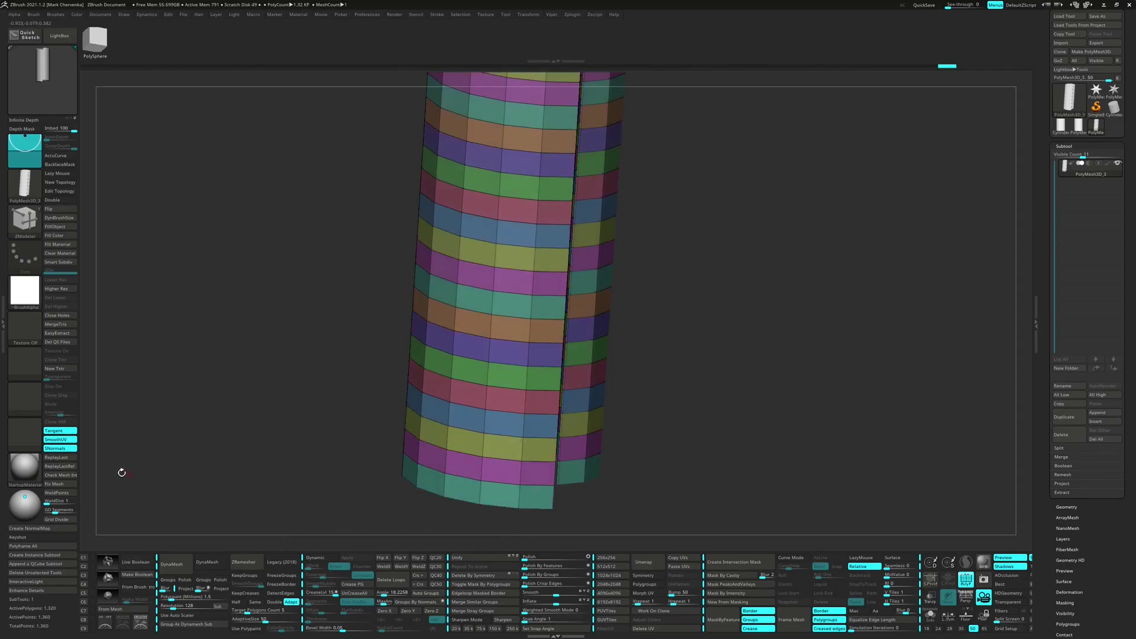
click(62, 493)
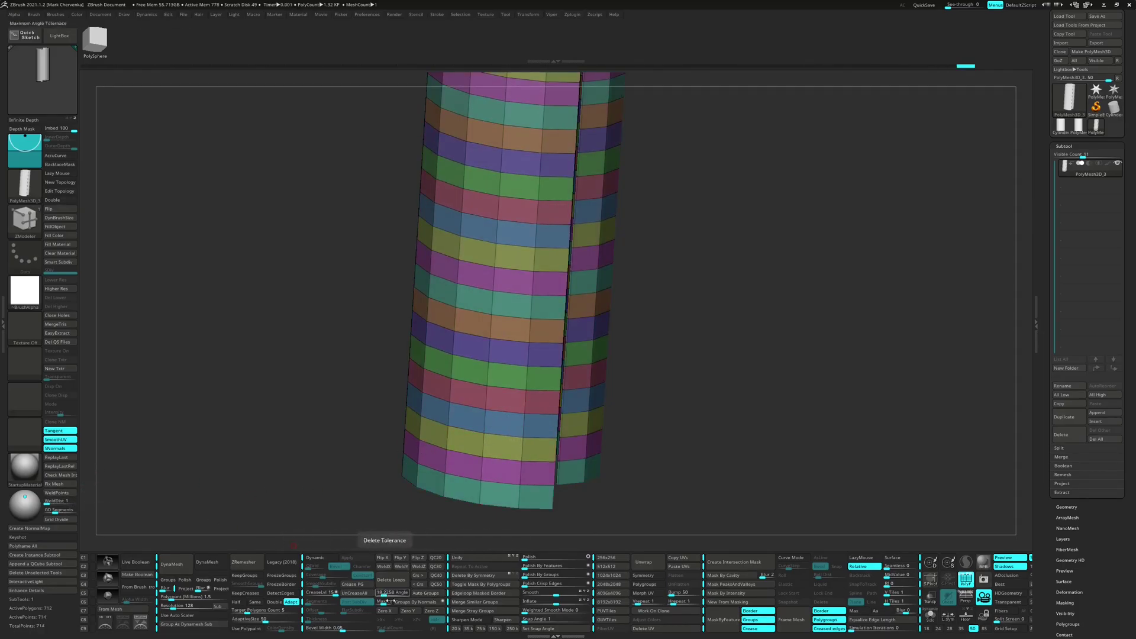
click(433, 593)
Step: Close the vertical gap by applying QMesh to the seam face with the Flat Island target
right_drag(548, 431, 571, 403)
alt+right_drag(586, 258, 481, 330)
ctrl+right_drag(502, 250, 503, 279)
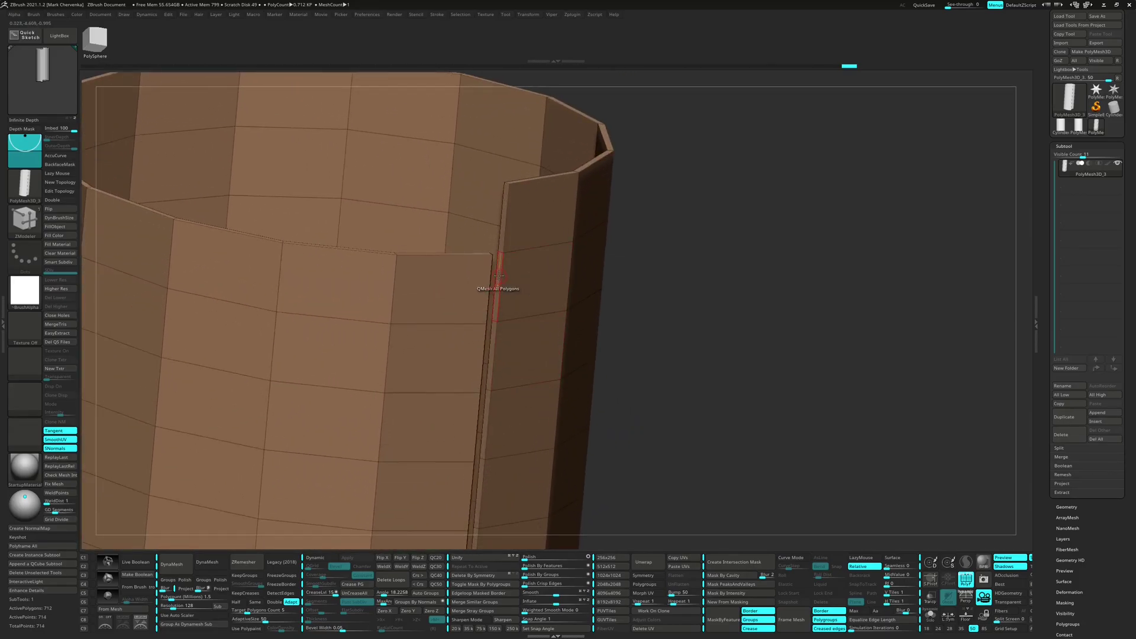
key(space)
click(494, 422)
drag(497, 299, 496, 246)
Step: Use QMesh with the A Single Poly target on the polygon at the seam's upper end
key(space)
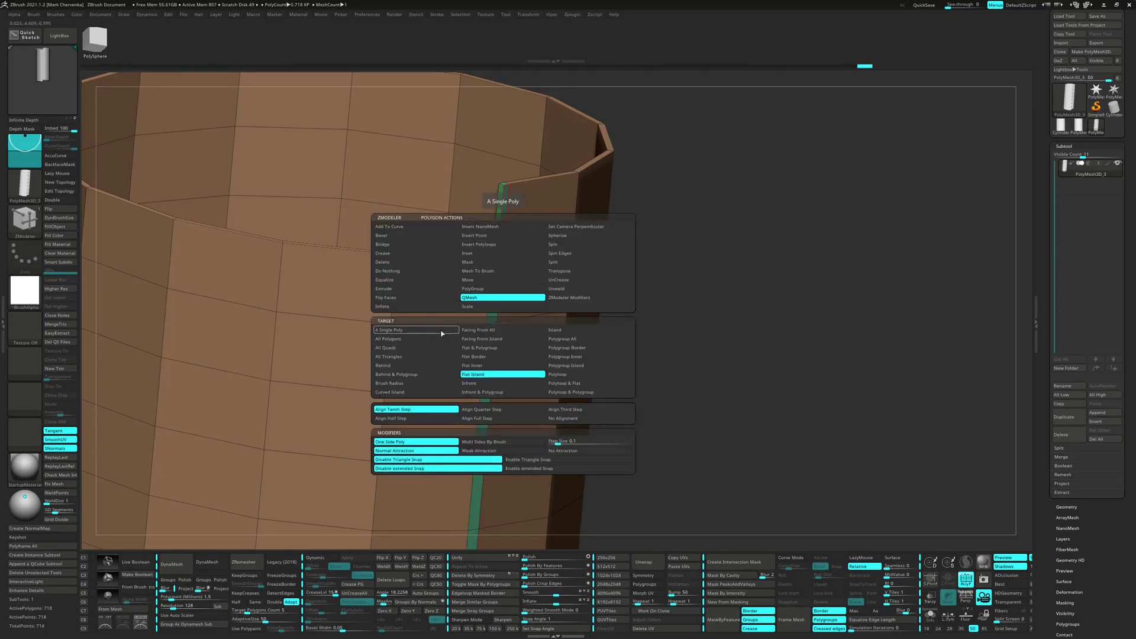
click(416, 330)
drag(503, 236, 487, 228)
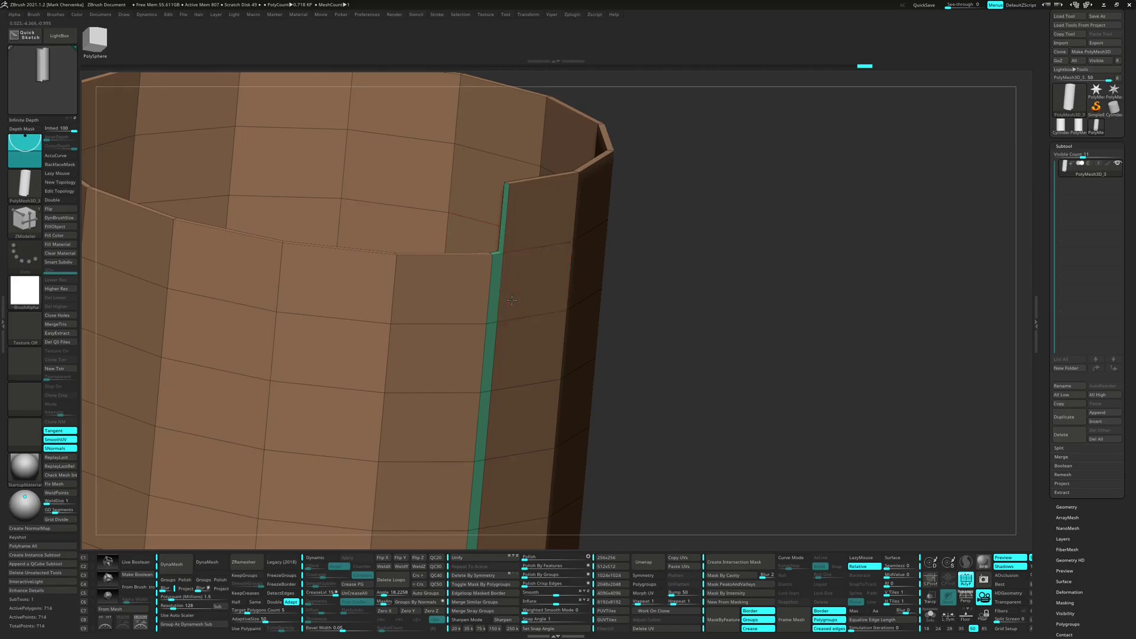
Step: Remove the extra edge loop along the seam using ZModeler's edge Insert action
ctrl+right_drag(483, 226, 536, 331)
right_drag(535, 331, 526, 330)
key(space)
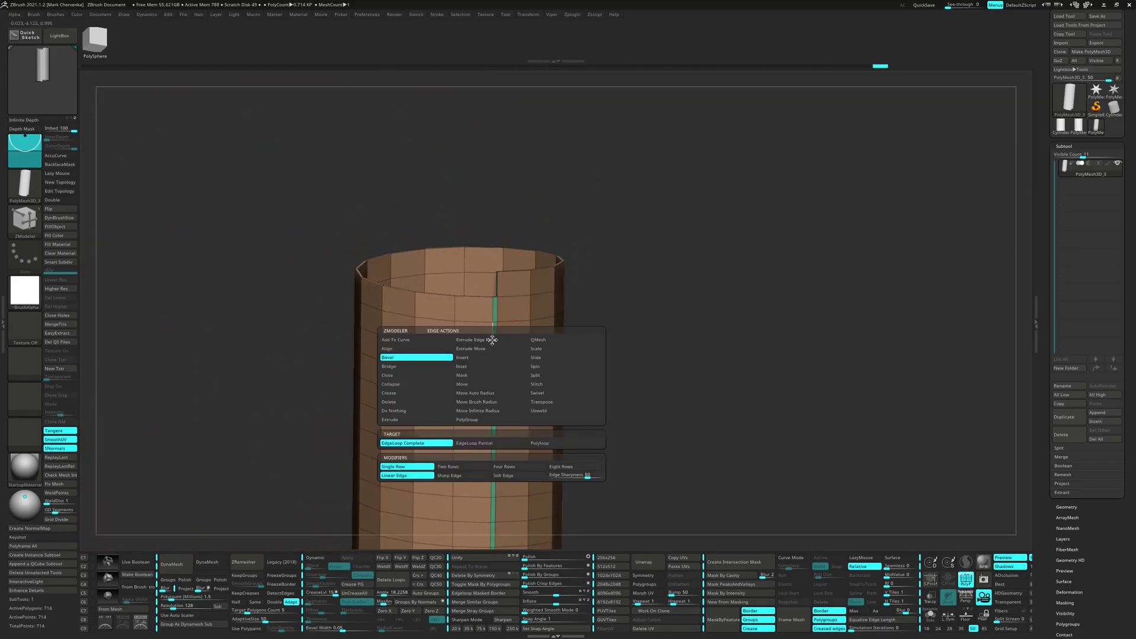
click(463, 361)
alt+click(493, 336)
Step: Slide an edge loop on the tube slightly using ZModeler's edge Slide action
ctrl+right_drag(494, 377, 471, 381)
key(space)
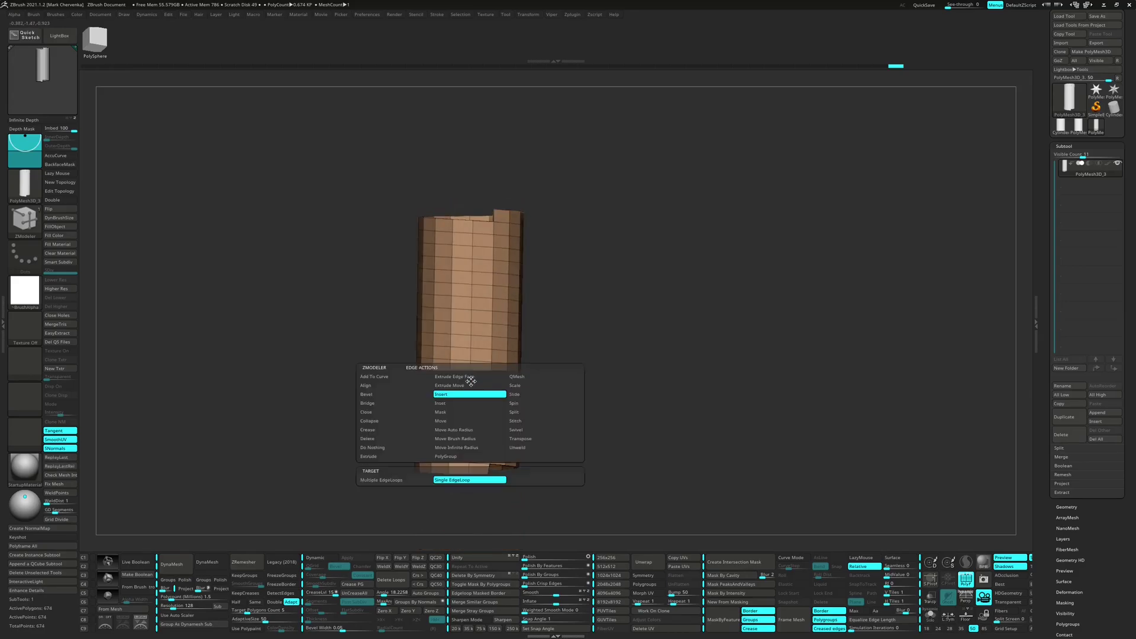
click(525, 394)
right_drag(556, 426, 471, 401)
drag(477, 380, 482, 379)
Step: Group the tube by normals, isolate its outer shell and delete the hidden geometry
mouse_move(503, 416)
ctrl+right_down()
mouse_move(479, 378)
mouse_move(491, 412)
ctrl+right_up()
click(422, 603)
ctrl+right_drag(520, 347, 579, 378)
key(ctrl+Delete)
right_drag(585, 441, 585, 236)
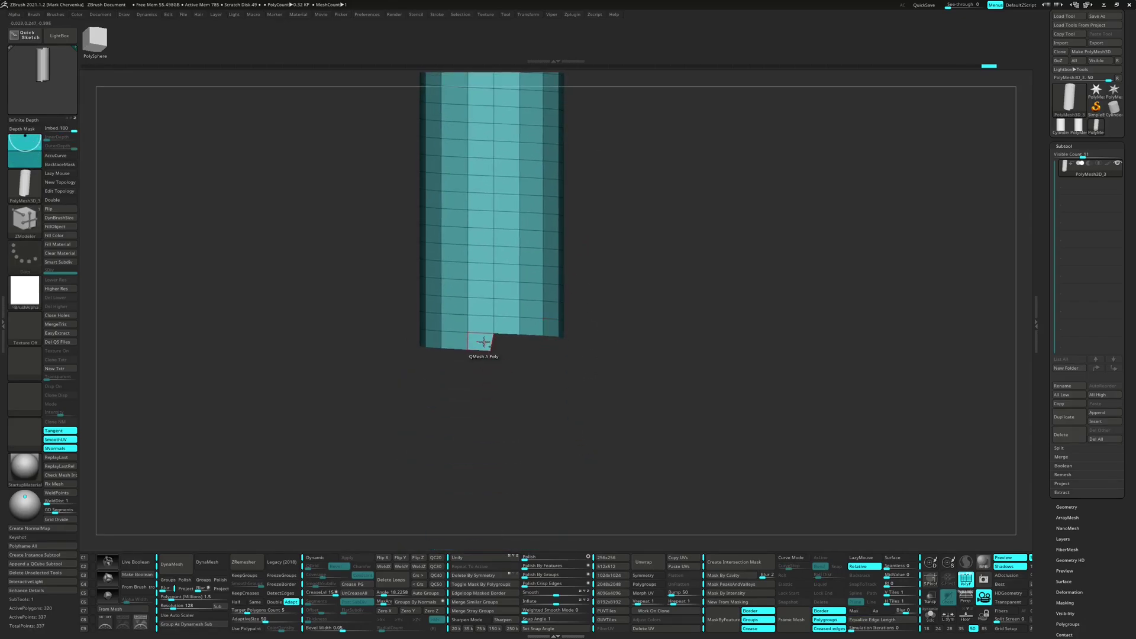
ctrl+right_drag(484, 342, 503, 405)
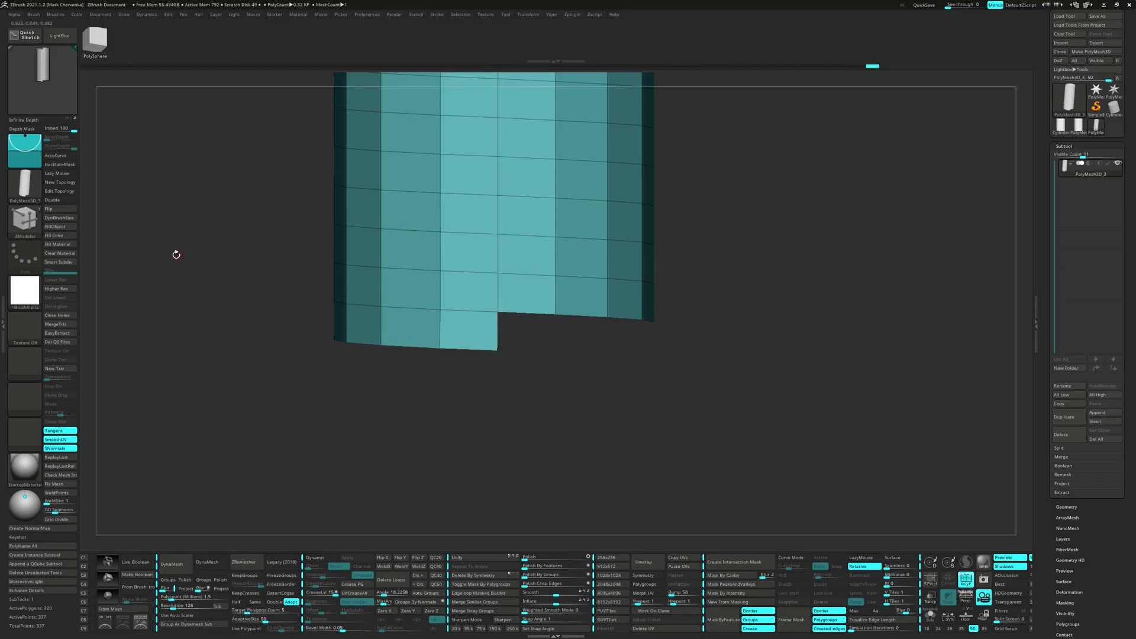
Step: Turn on double-sided display and clip the tube's stepped upper and lower ends flat with the ClipCurve brush
click(54, 200)
right_drag(353, 279, 377, 245)
key(1)
key(2)
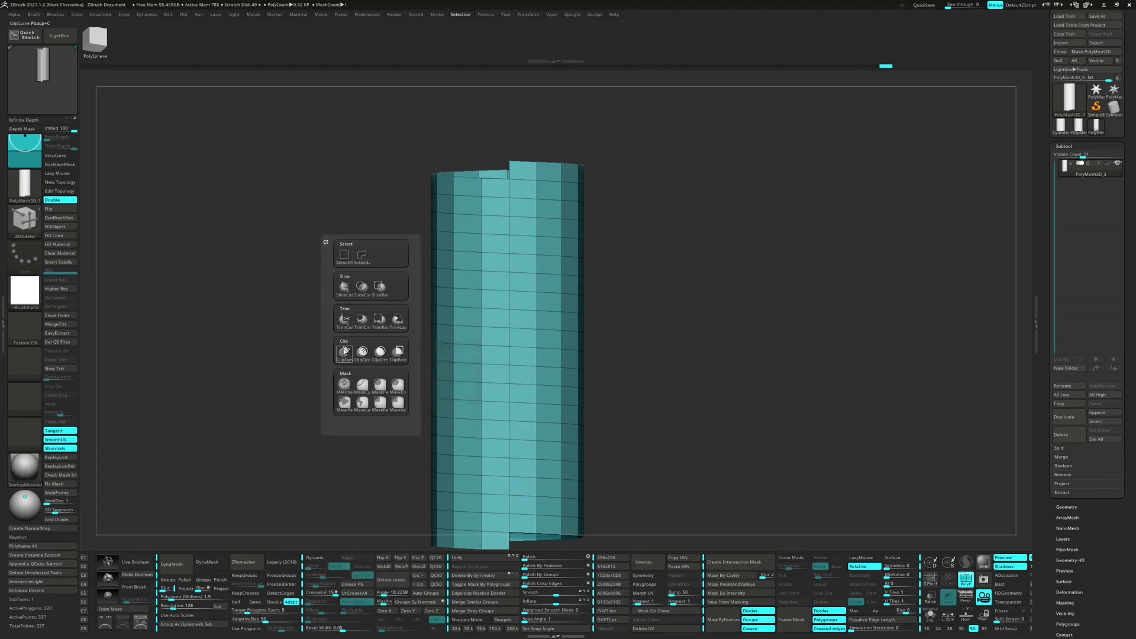
ctrl+right_drag(370, 167, 379, 374)
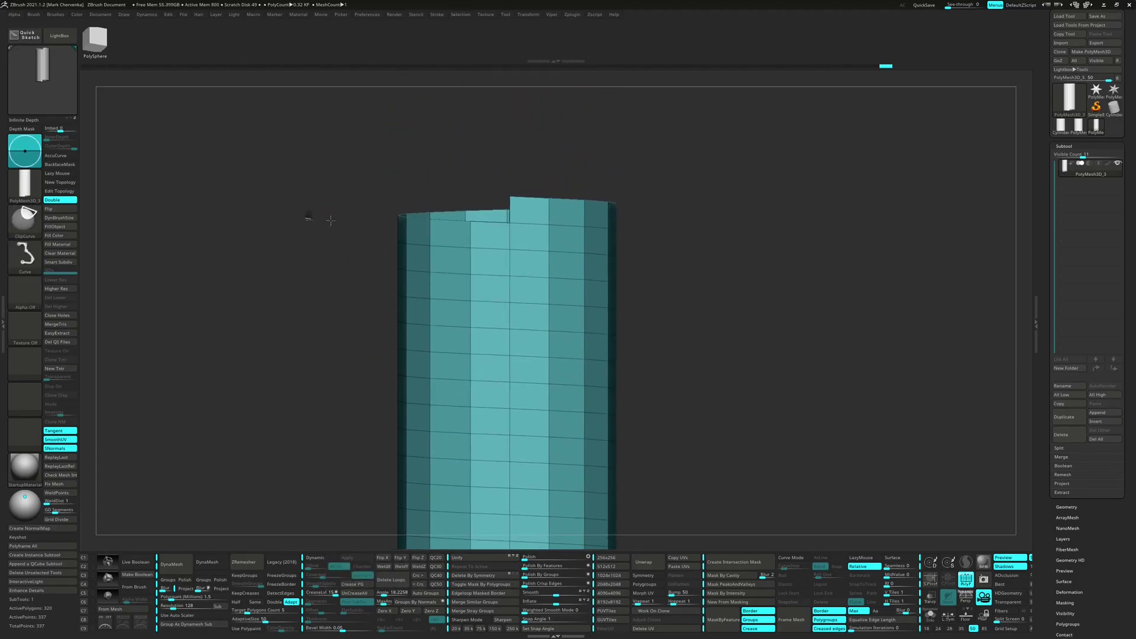
mouse_move(305, 215)
ctrl+shift+mouse_down()
mouse_move(773, 254)
mouse_move(773, 233)
ctrl+shift+mouse_up()
mouse_move(717, 373)
alt+right_down()
mouse_move(690, 234)
mouse_move(696, 149)
alt+right_up()
ctrl+shift+drag(713, 353, 314, 332)
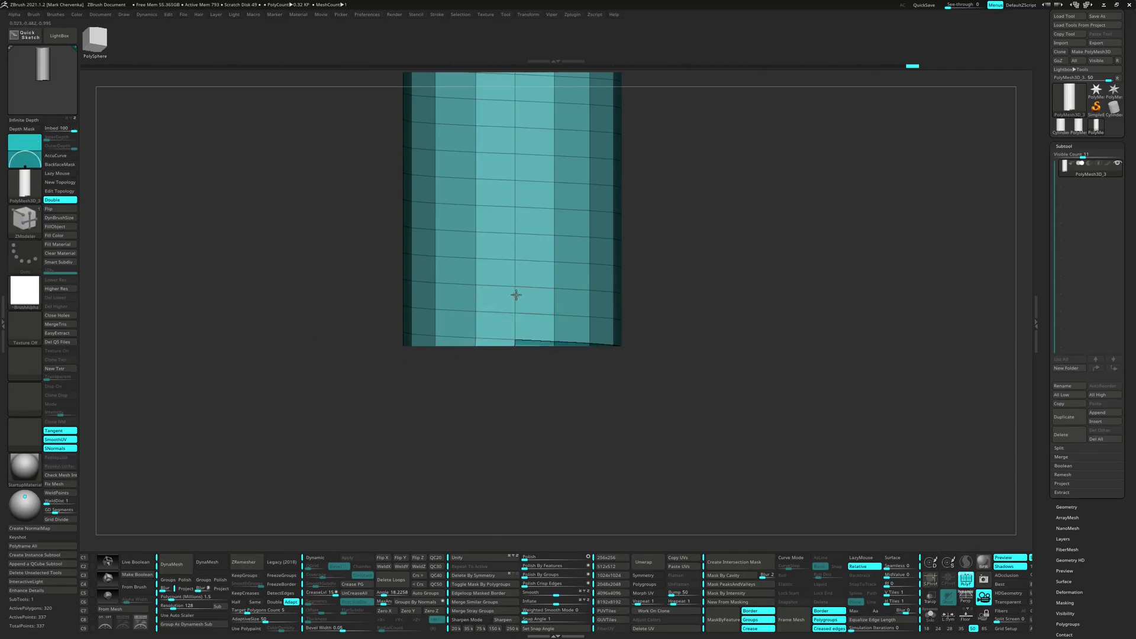
Step: Set ZModeler's edge action to Insert with the Multiple EdgeLoops target
alt+right_drag(515, 294, 540, 471)
alt+right_drag(577, 180, 578, 406)
right_drag(559, 233, 579, 325)
right_click(607, 205)
click(588, 225)
click(551, 309)
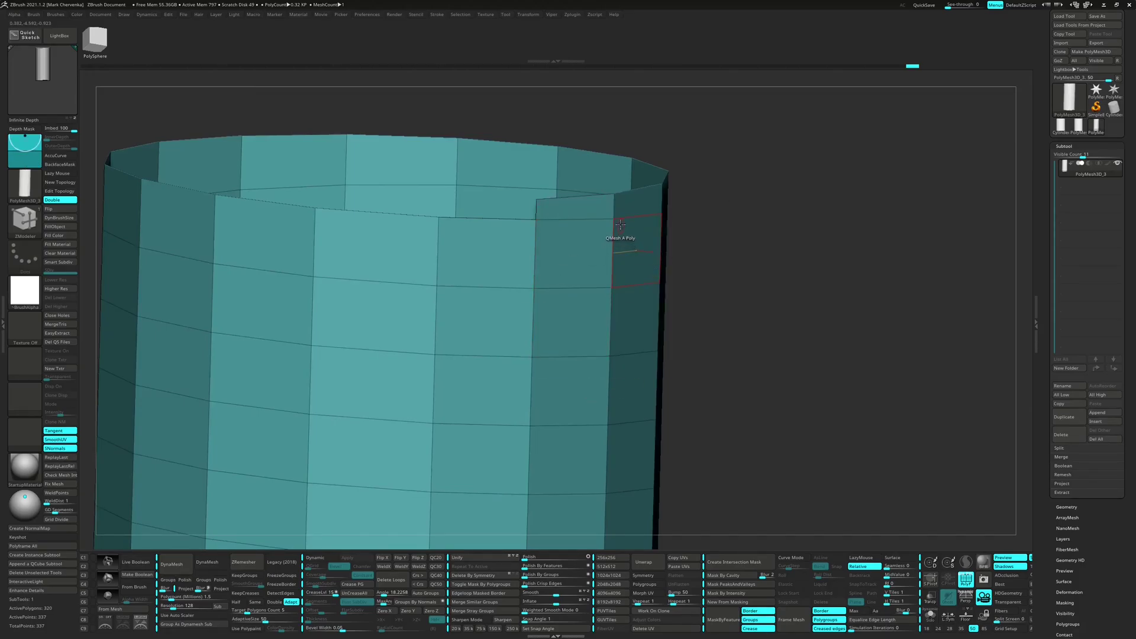
Step: Try inserting an outward-raised edge loop along the tube's spiral band and undo it
mouse_move(613, 206)
mouse_down()
mouse_move(689, 223)
mouse_move(692, 197)
mouse_move(705, 197)
mouse_up()
mouse_move(736, 278)
alt+mouse_down()
mouse_move(707, 248)
mouse_move(685, 264)
mouse_move(680, 254)
mouse_move(698, 269)
alt+mouse_up()
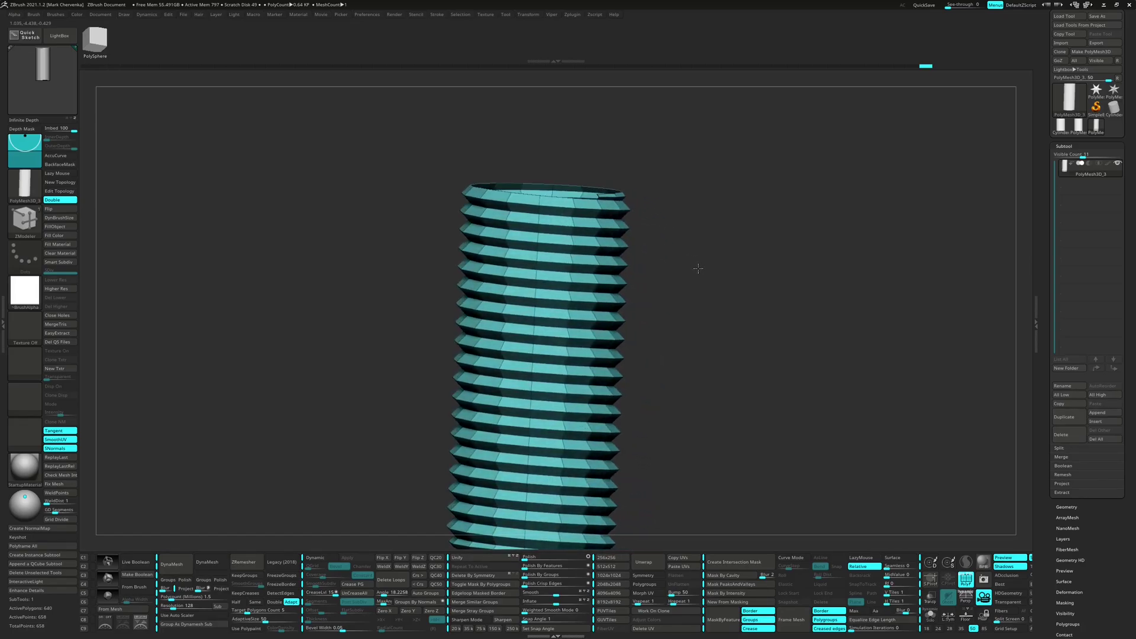
ctrl+right_drag(607, 207, 654, 327)
key(ctrl+z)
Step: Insert a spiral edge loop raised outward into a sharp thread profile and group the tube by normals
ctrl+right_drag(604, 183, 674, 298)
drag(728, 215, 865, 262)
ctrl+right_drag(865, 261, 743, 256)
alt+right_drag(736, 314, 630, 213)
mouse_move(628, 289)
right_down()
mouse_move(622, 263)
mouse_move(622, 281)
right_up()
click(413, 602)
Step: Taper the thread's blunt upper end into a point at the seam using a ZModeler point action
right_drag(507, 290, 589, 358)
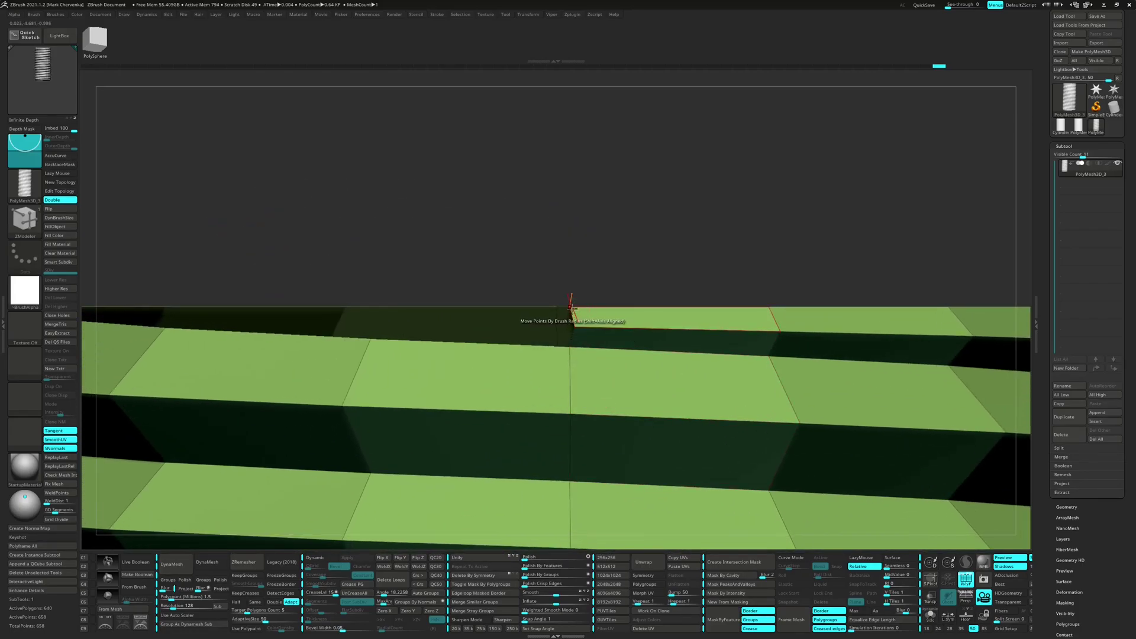
key(space)
click(550, 345)
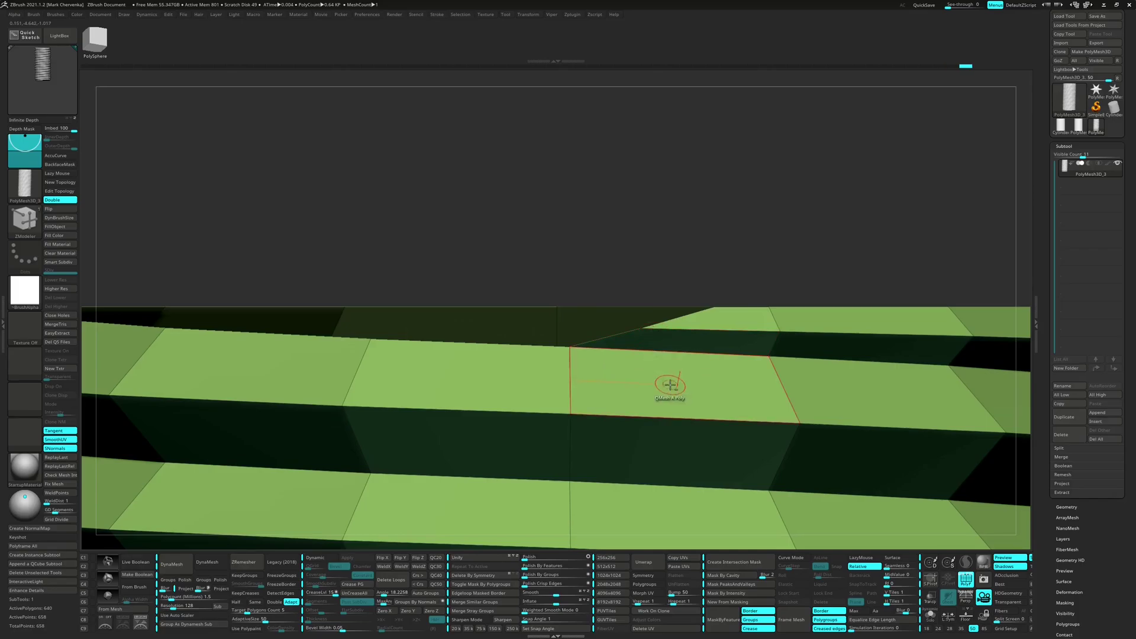
Step: Taper the thread's blunt lower end into a point at the seam in the same way
ctrl+right_drag(669, 385, 596, 183)
alt+right_drag(562, 414, 554, 281)
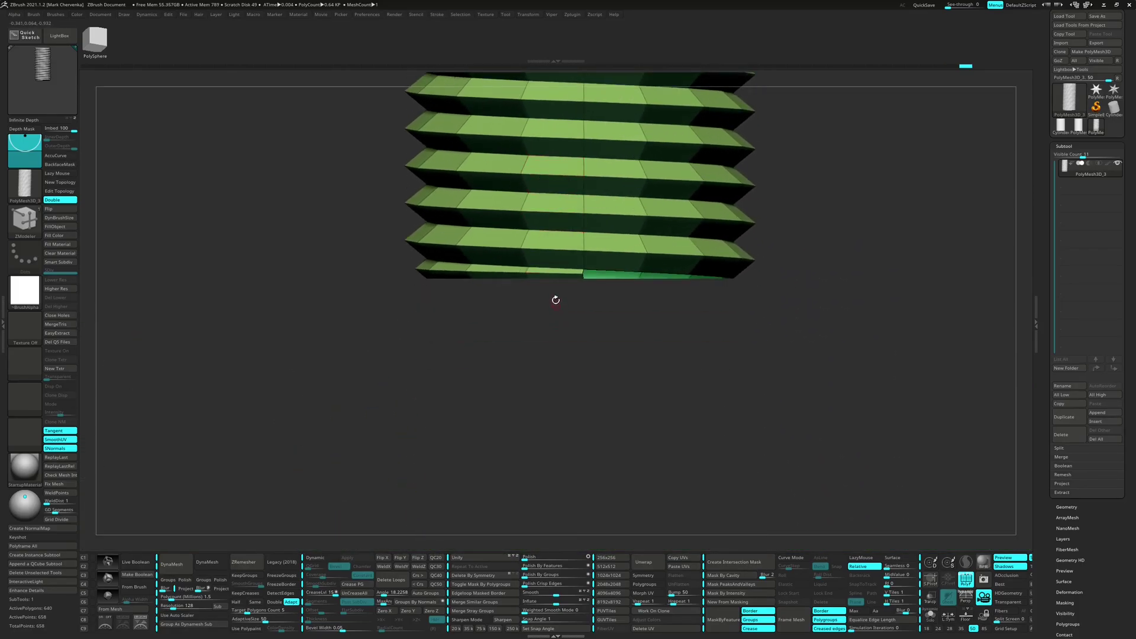
ctrl+right_drag(555, 295, 592, 382)
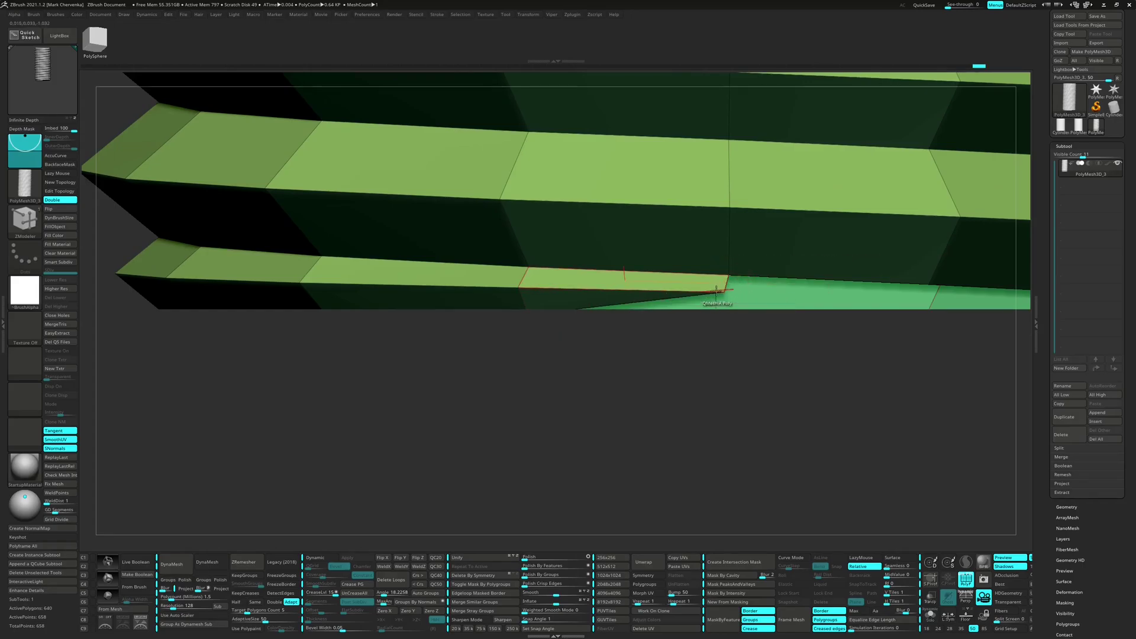
alt+drag(707, 292, 615, 287)
ctrl+right_drag(634, 306, 655, 221)
drag(687, 272, 704, 313)
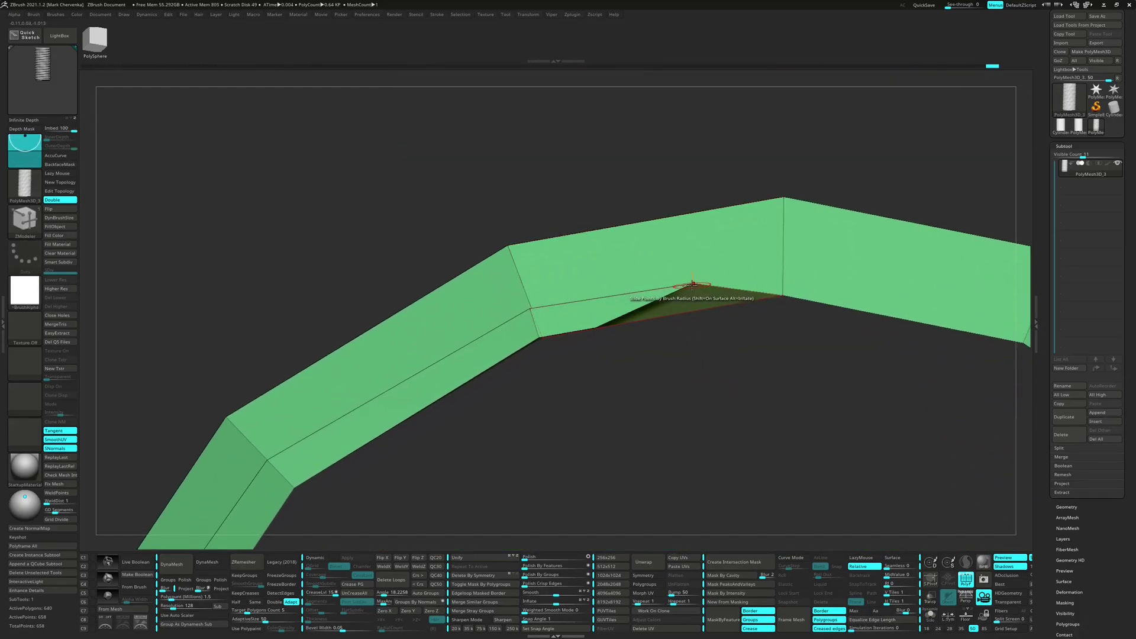
Step: Move the points beside the lower taper inward toward the inner rim using ZModeler's point Move Brush Radius action
key(space)
click(680, 308)
click(633, 381)
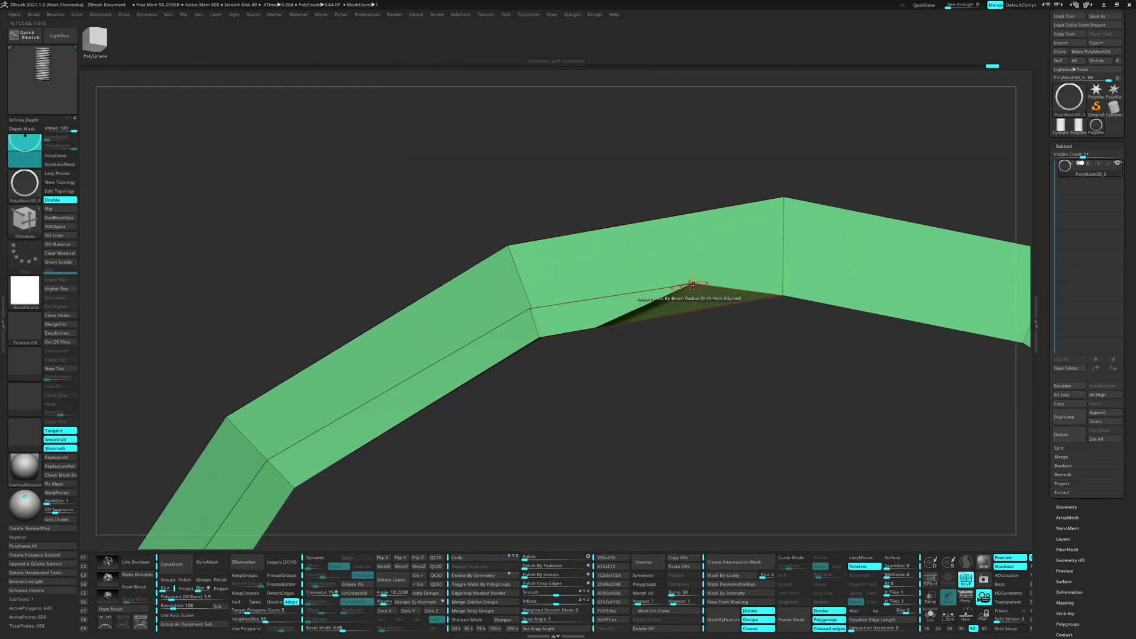
drag(692, 286, 691, 317)
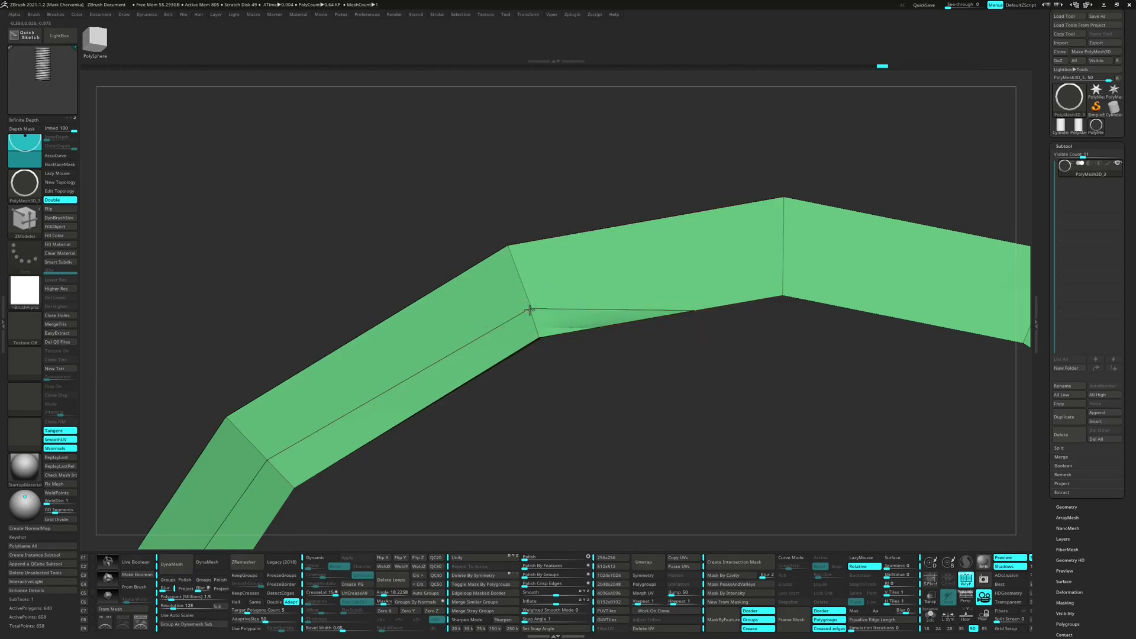
drag(531, 310, 538, 331)
alt+right_drag(406, 377, 569, 209)
drag(433, 299, 446, 318)
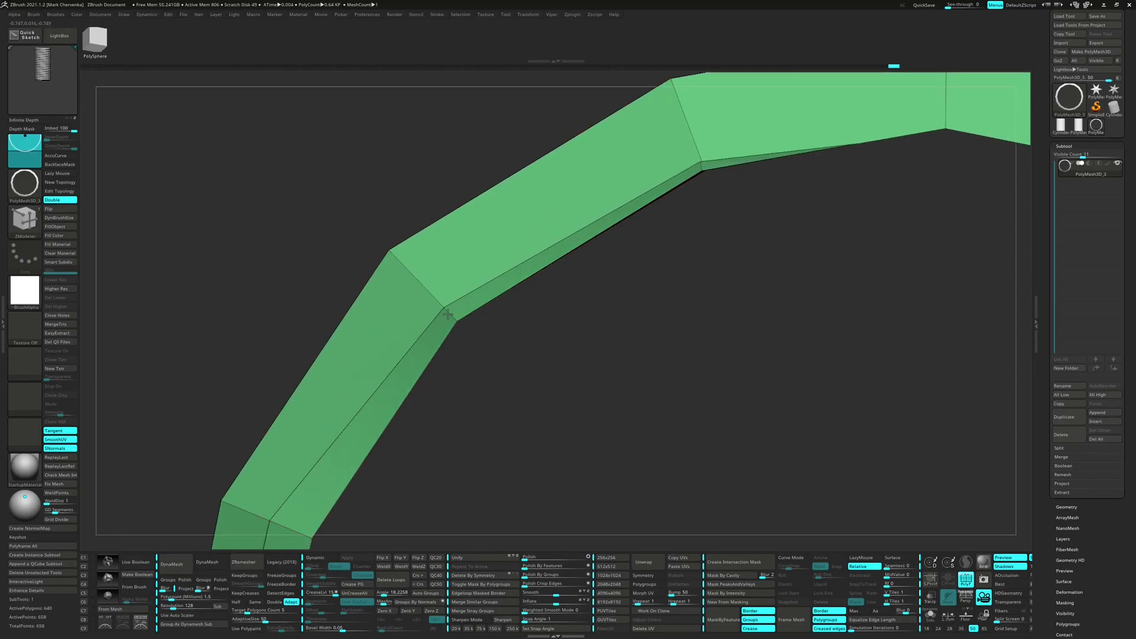
Step: Move the points beside the upper taper inward toward the inner rim so the thread runs out gradually
drag(476, 359, 354, 346)
alt+drag(439, 375, 469, 500)
alt+drag(540, 467, 561, 489)
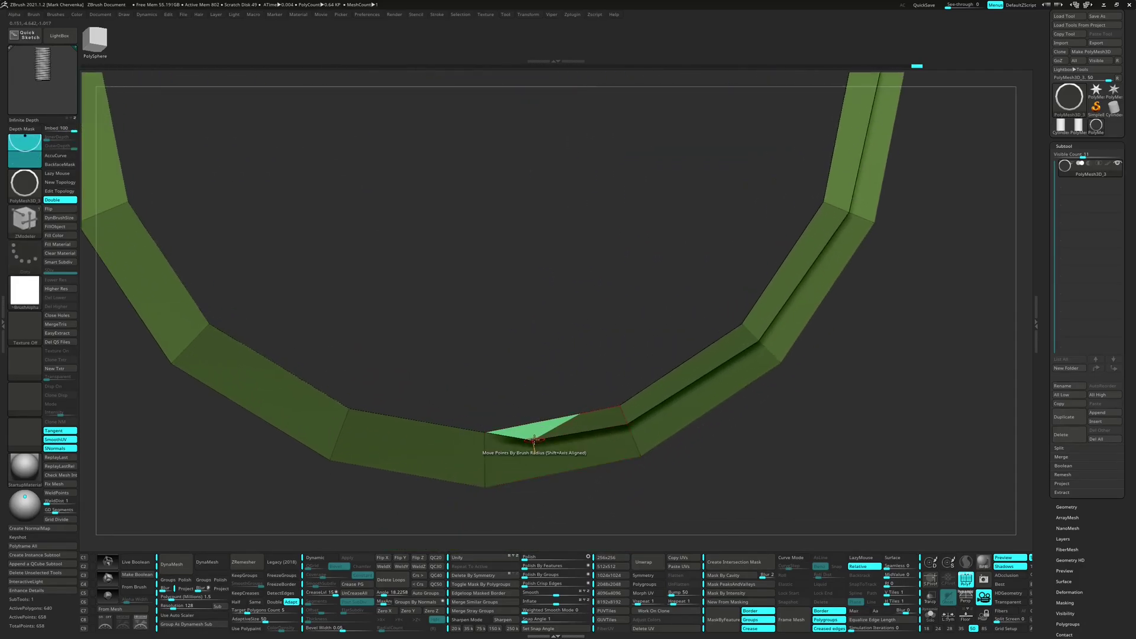
drag(534, 440, 619, 405)
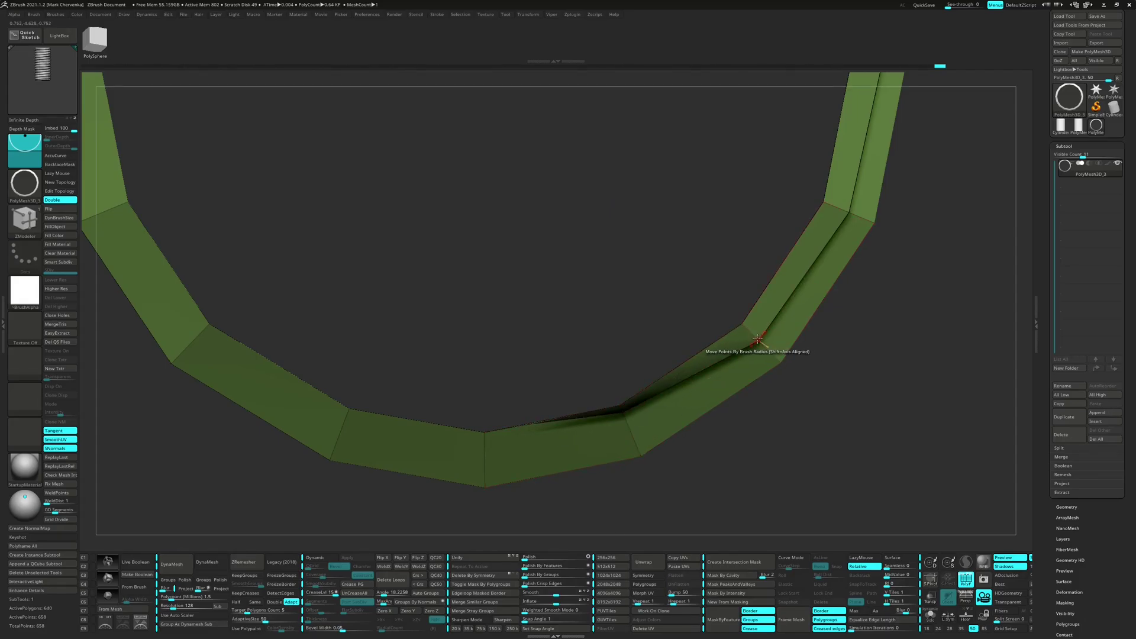
drag(758, 338, 750, 330)
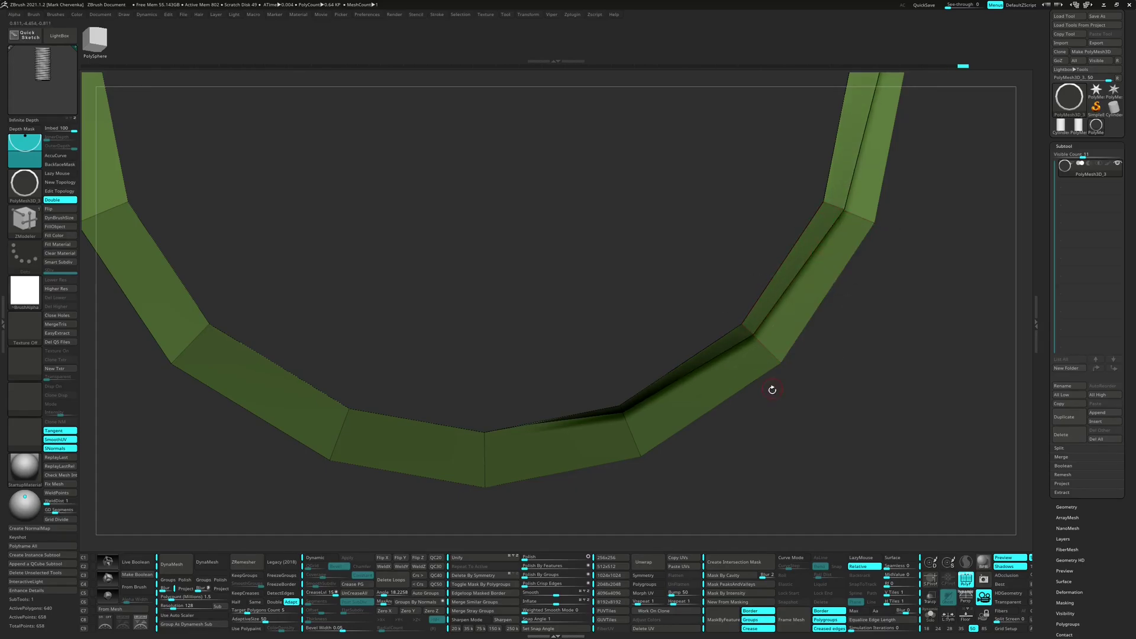
Step: Close the tube's upper opening with ZModeler's edge Close action
alt+drag(771, 390, 710, 260)
ctrl+right_drag(796, 245, 753, 229)
alt+right_drag(752, 229, 658, 410)
key(space)
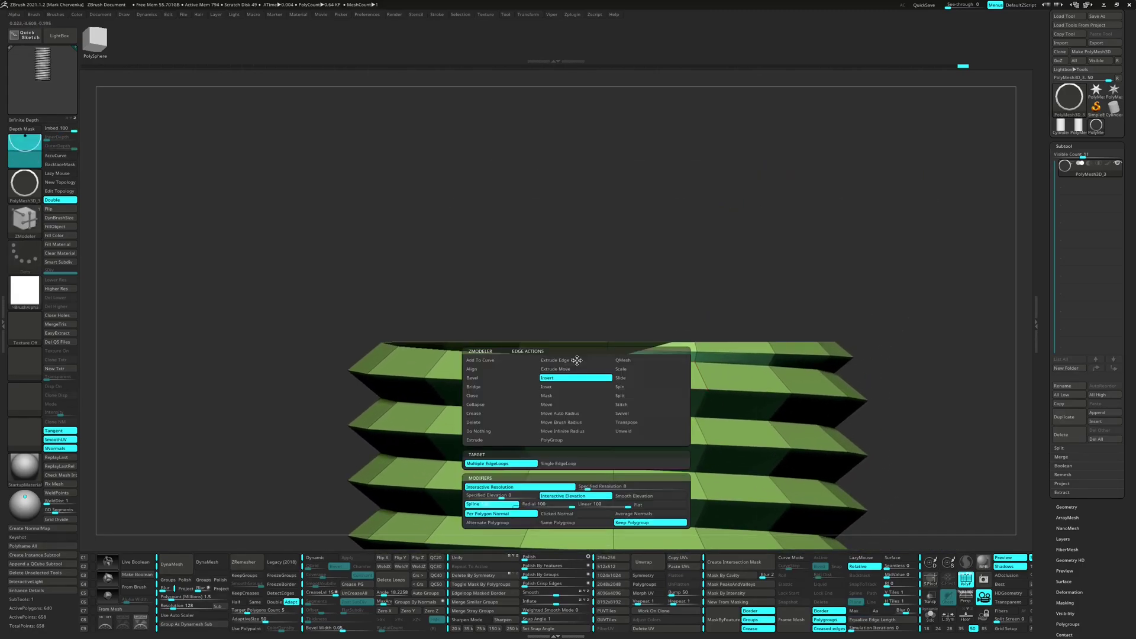
click(502, 401)
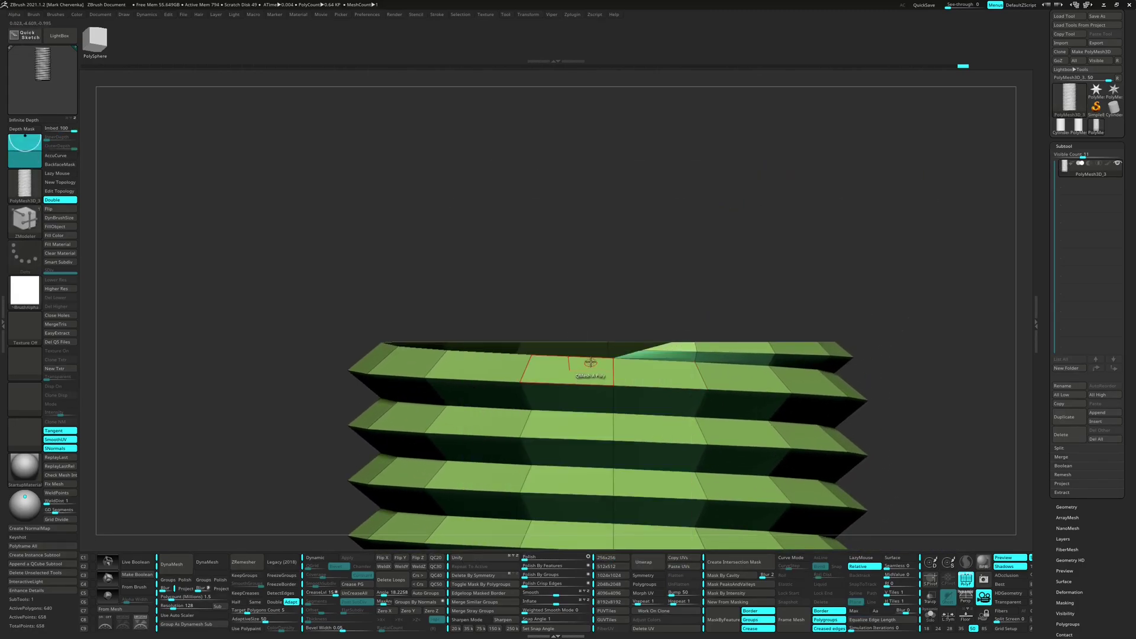
click(588, 359)
right_drag(593, 363, 604, 386)
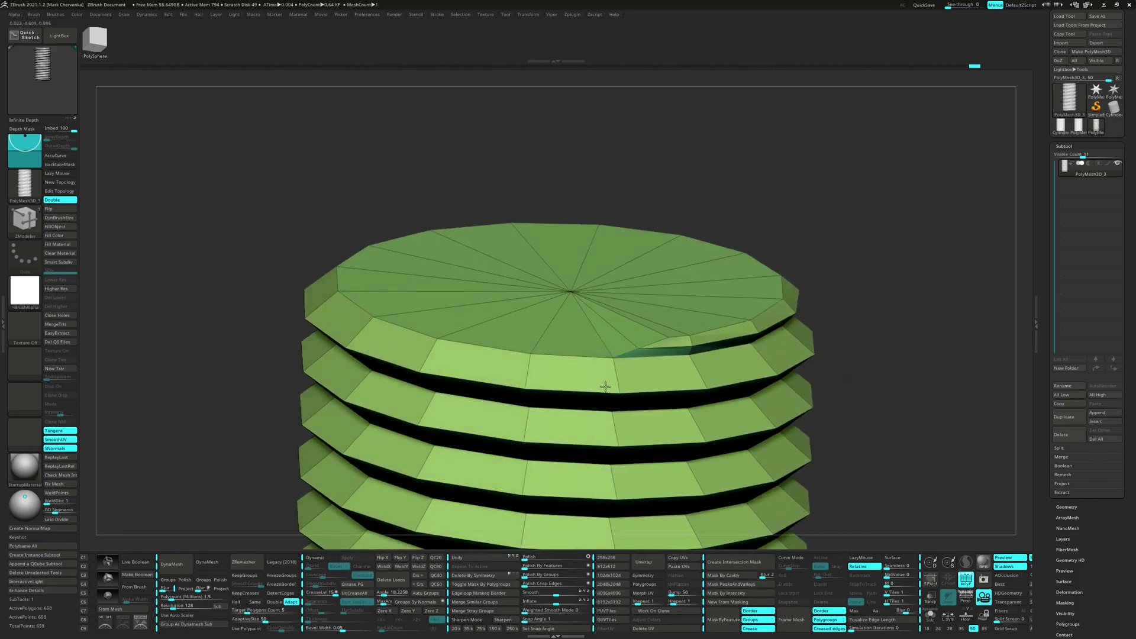
Step: Isolate the upper cap, give it its own polygroup and show the full tube with everything but the cap masked
ctrl+shift+click(570, 299)
key(ctrl+w)
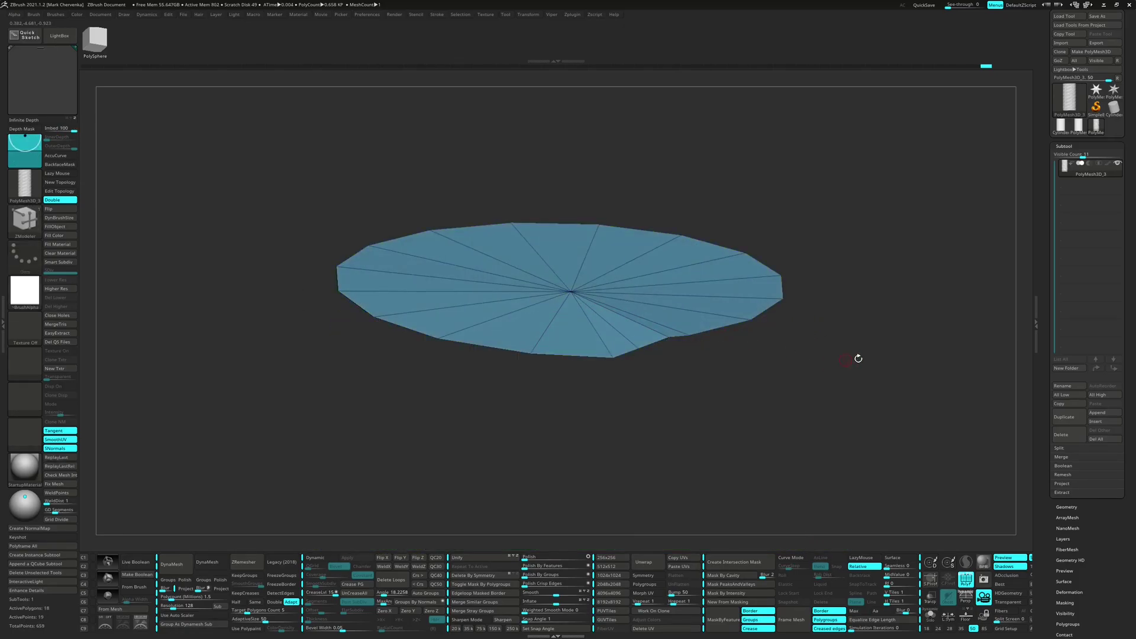
ctrl+shift+click(875, 362)
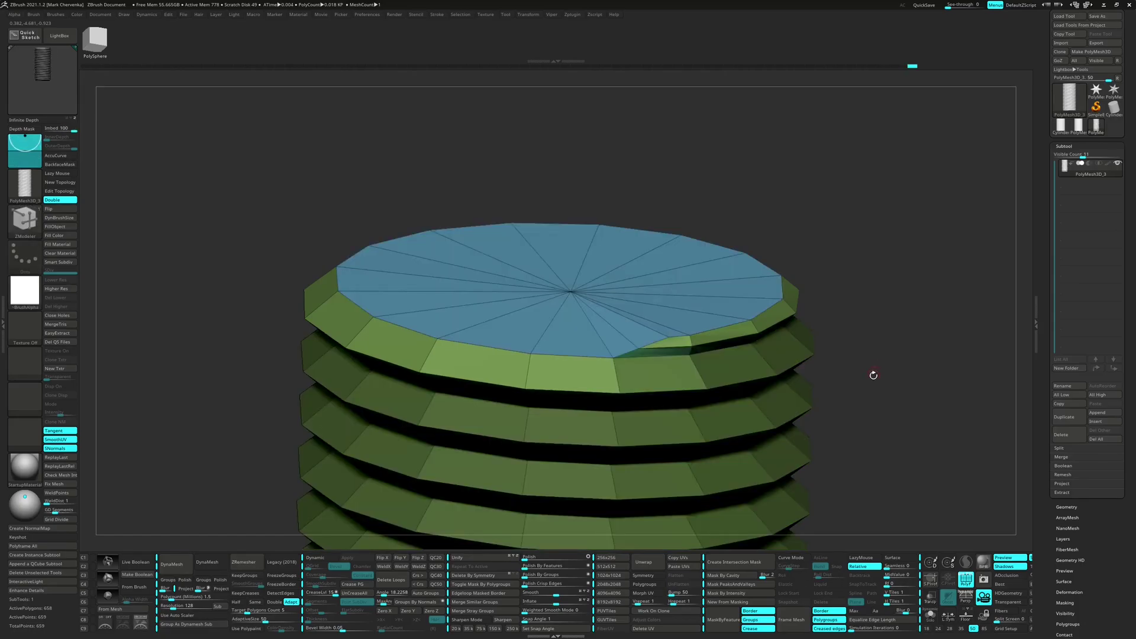
Step: Place the Gizmo at the upper cap's center and extrude the unmasked cap upward into a cylindrical collar
right_drag(875, 363, 868, 373)
key(w)
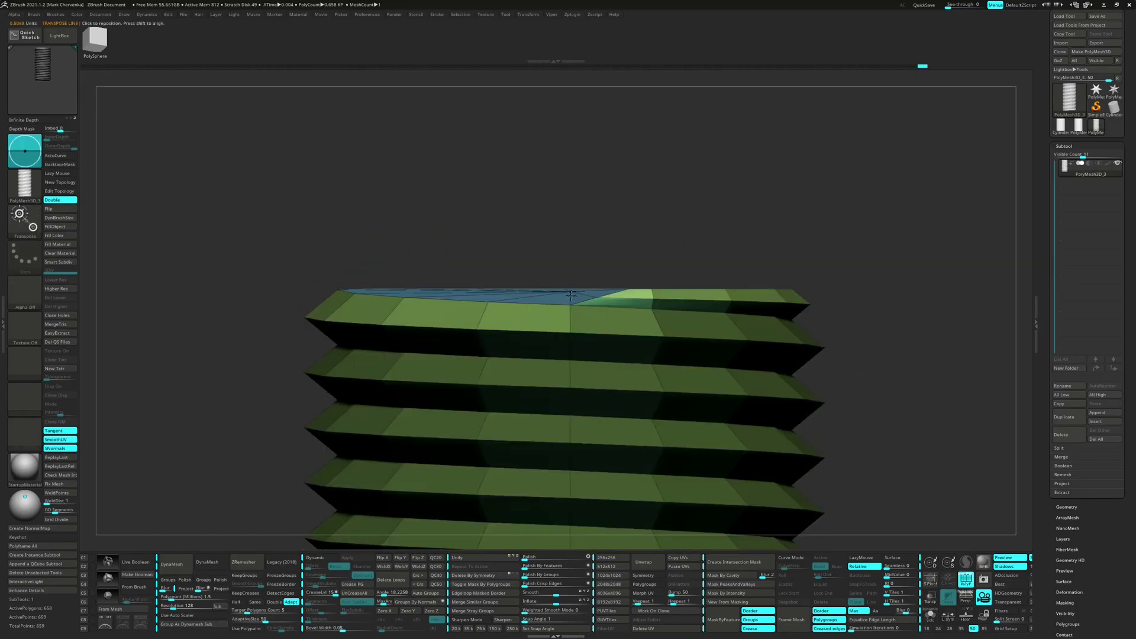
right_drag(578, 295, 577, 291)
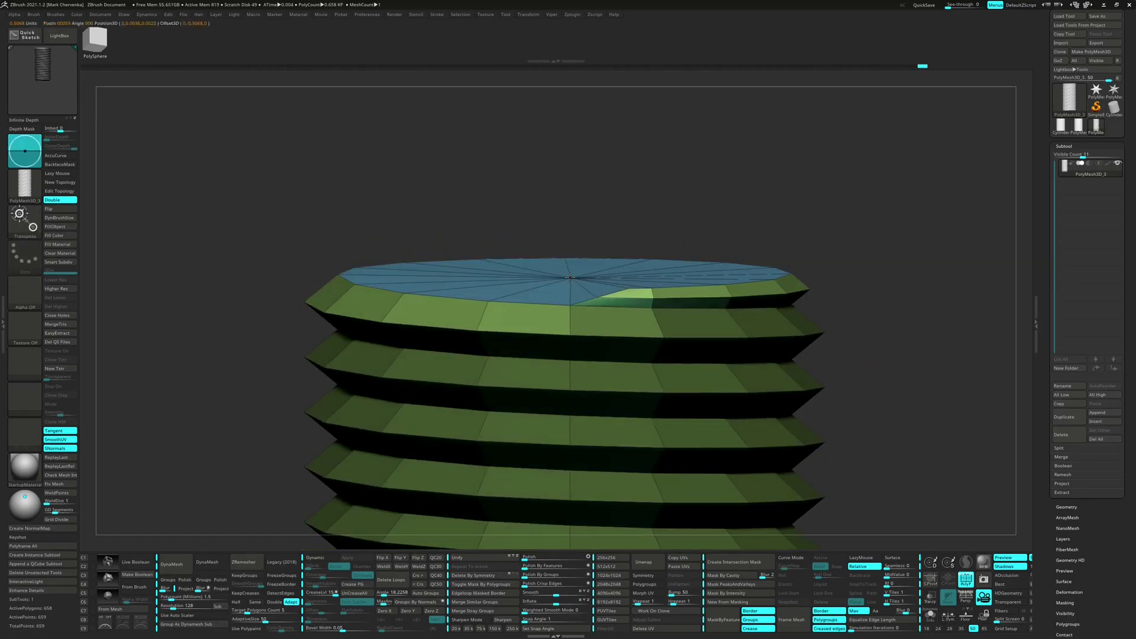
click(570, 276)
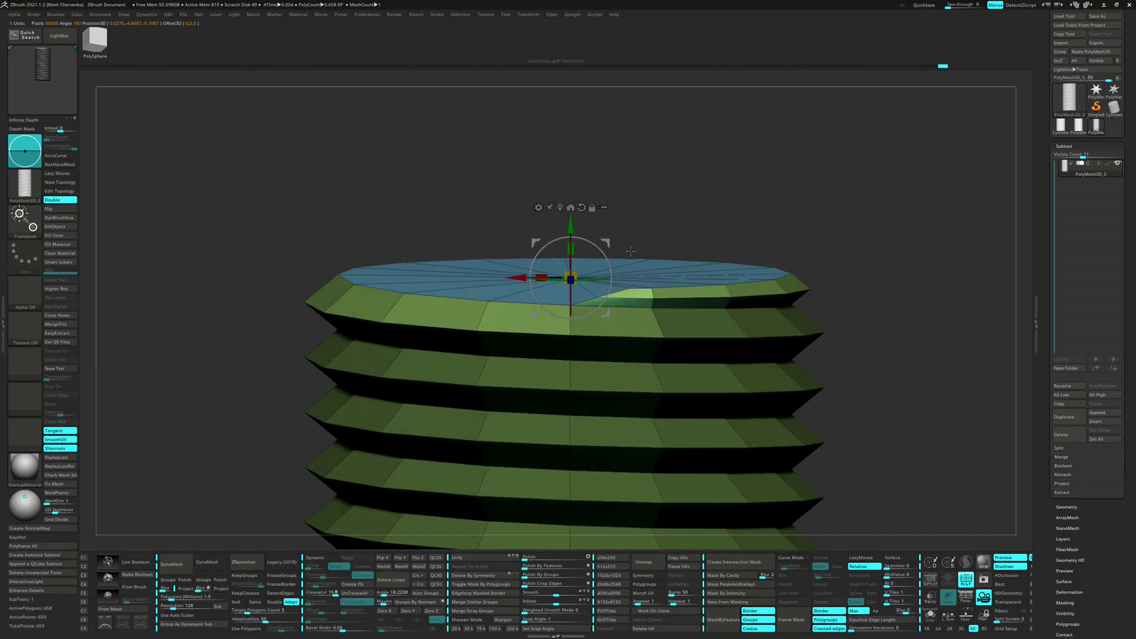
right_drag(631, 251, 626, 233)
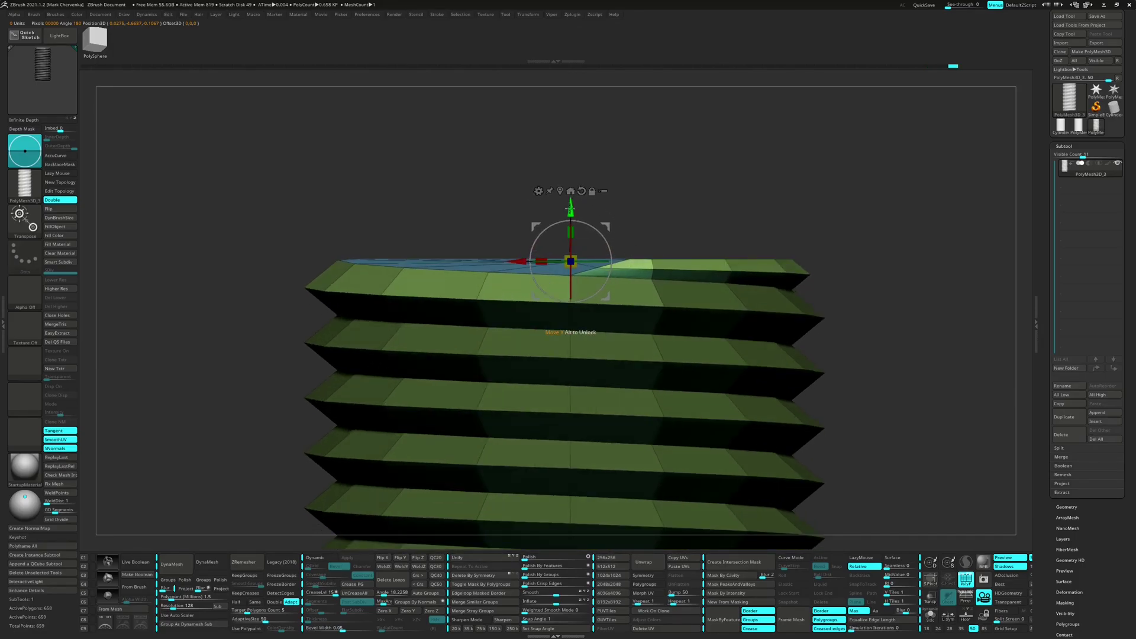
ctrl+drag(571, 209, 569, 142)
Step: Clip the upper collar's end flat with ClipCurve, clear the mask and return to Draw mode
ctrl+shift+drag(258, 217, 889, 194)
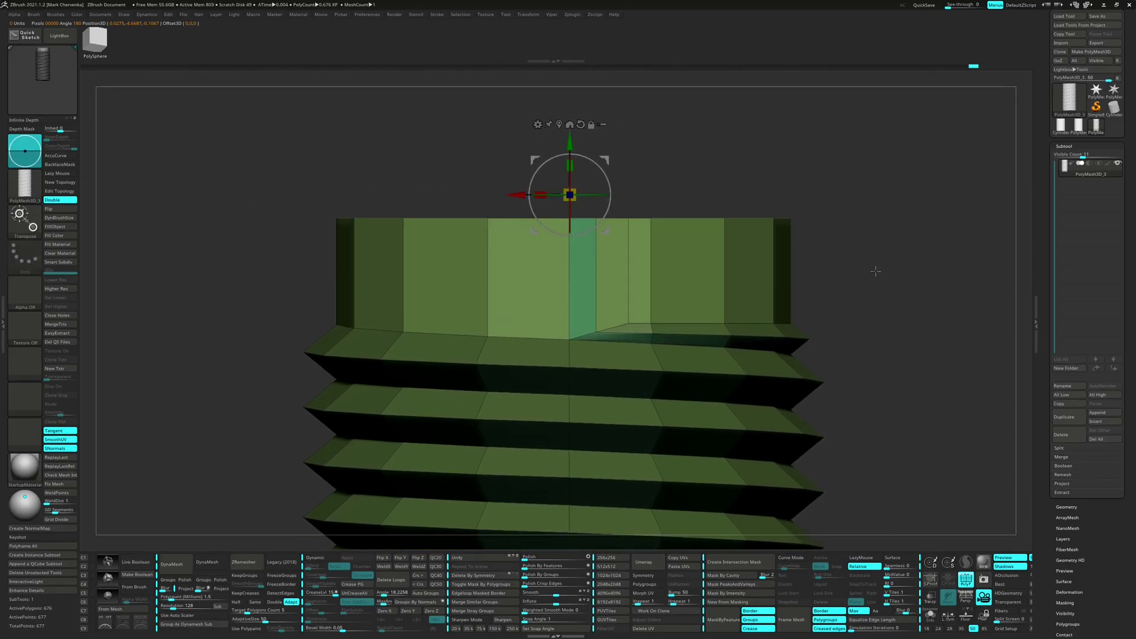
ctrl+drag(918, 342, 884, 323)
key(q)
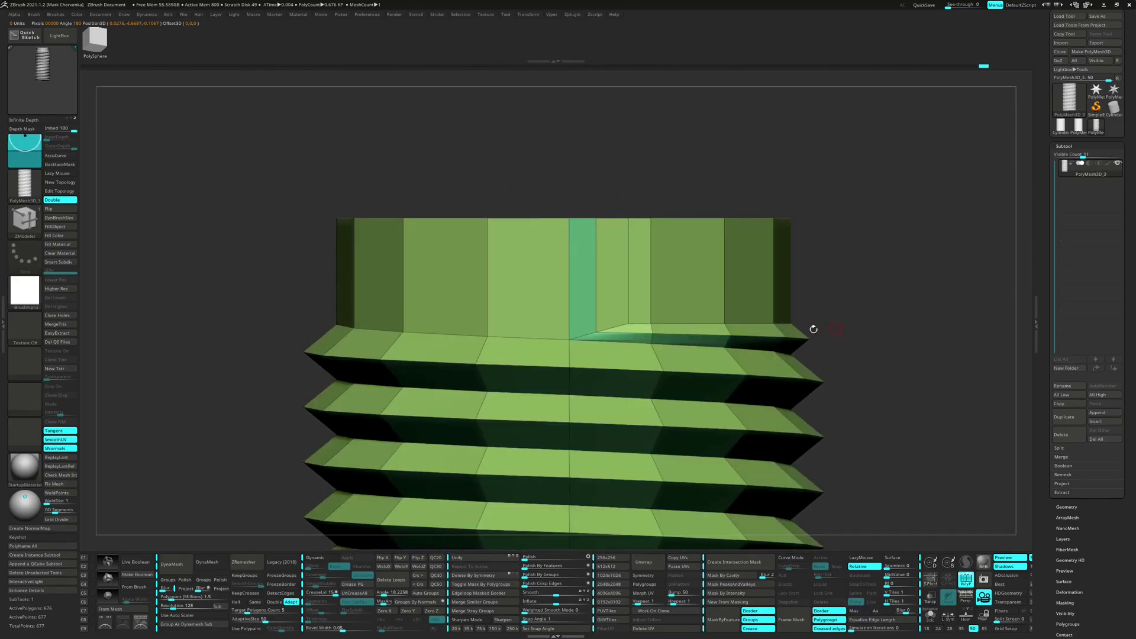
Step: Collapse the short extra edges on the upper collar beside the thread taper with ZModeler's edge Collapse action
mouse_move(632, 289)
right_down()
mouse_move(630, 310)
mouse_move(618, 297)
mouse_move(628, 306)
right_up()
key(space)
click(502, 250)
click(573, 204)
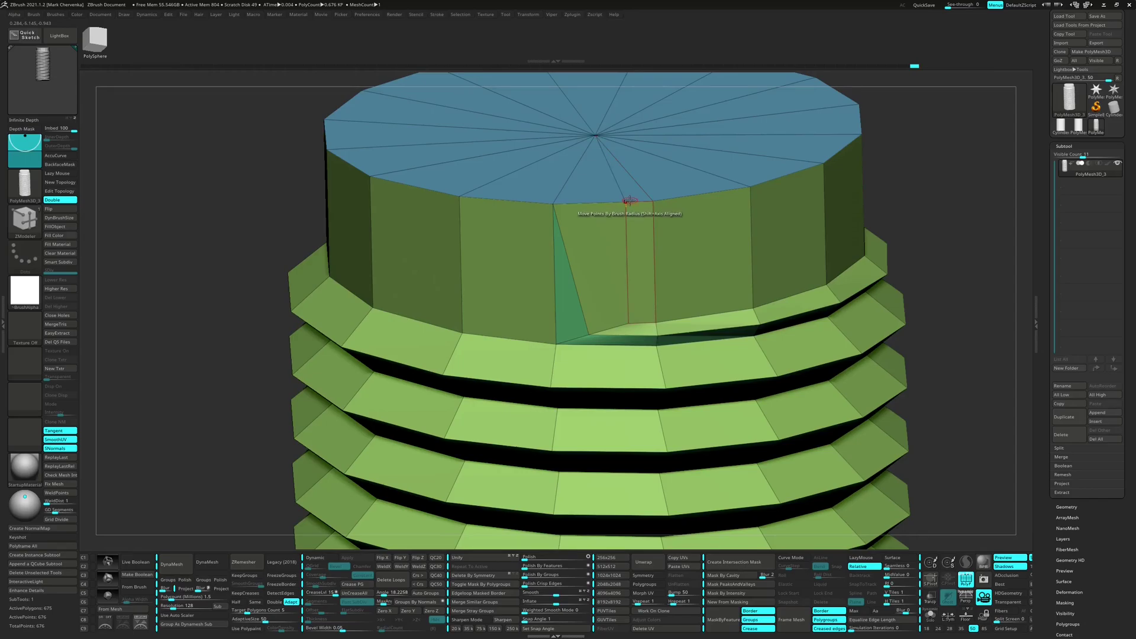
click(632, 201)
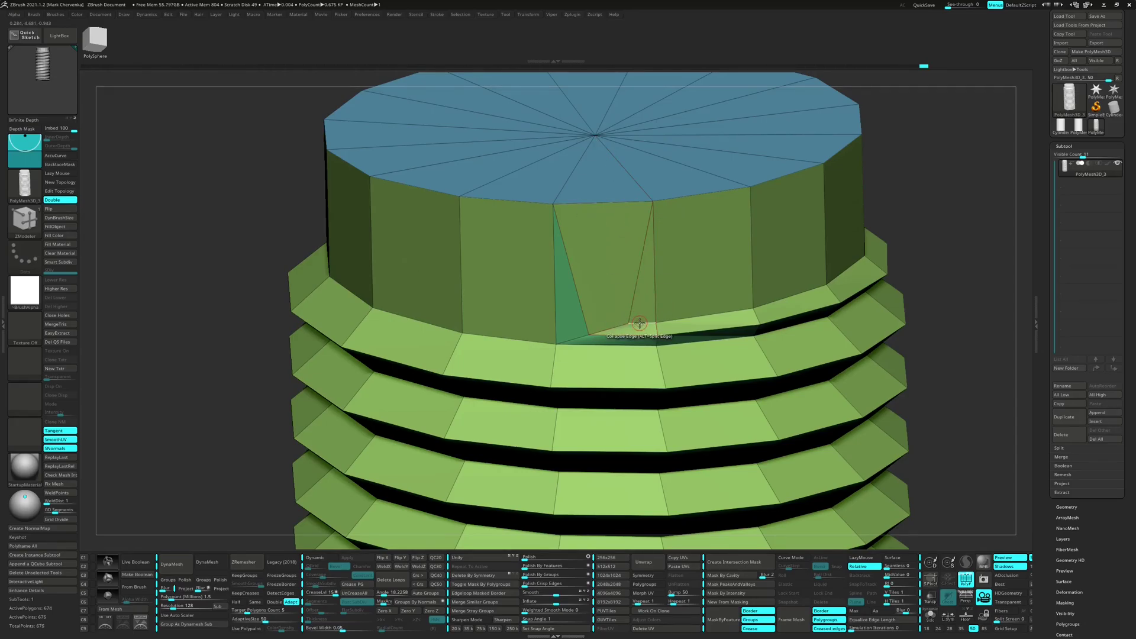
click(640, 323)
click(578, 337)
Step: Close the tube's lower opening using ZModeler's edge Close action with the Convex Hole target
ctrl+right_drag(624, 353, 613, 291)
key(space)
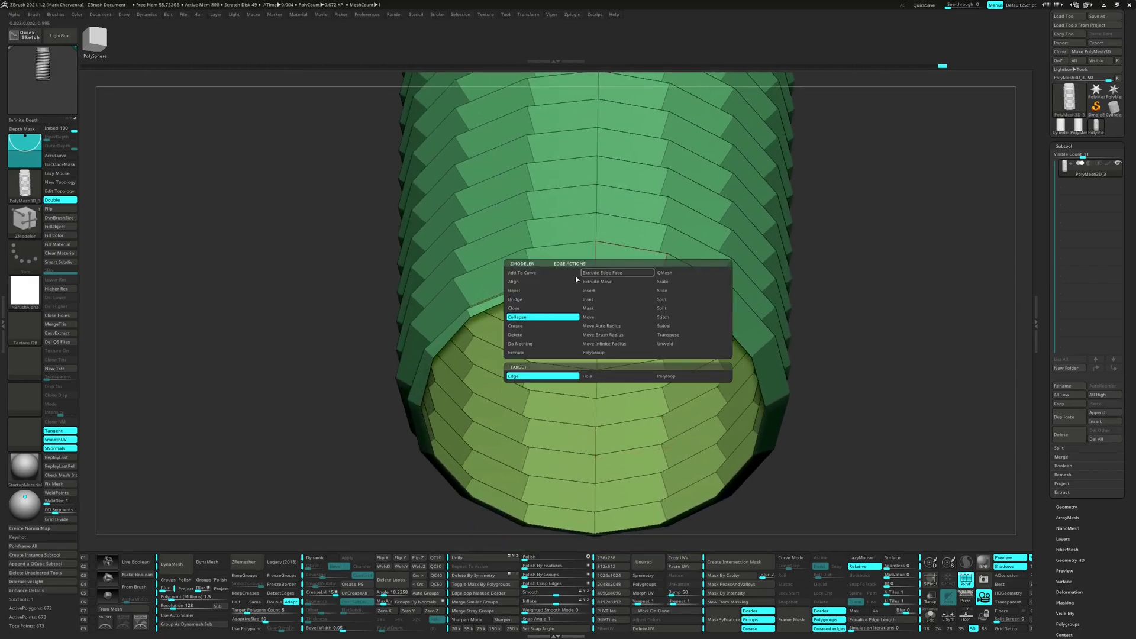
click(513, 308)
click(541, 437)
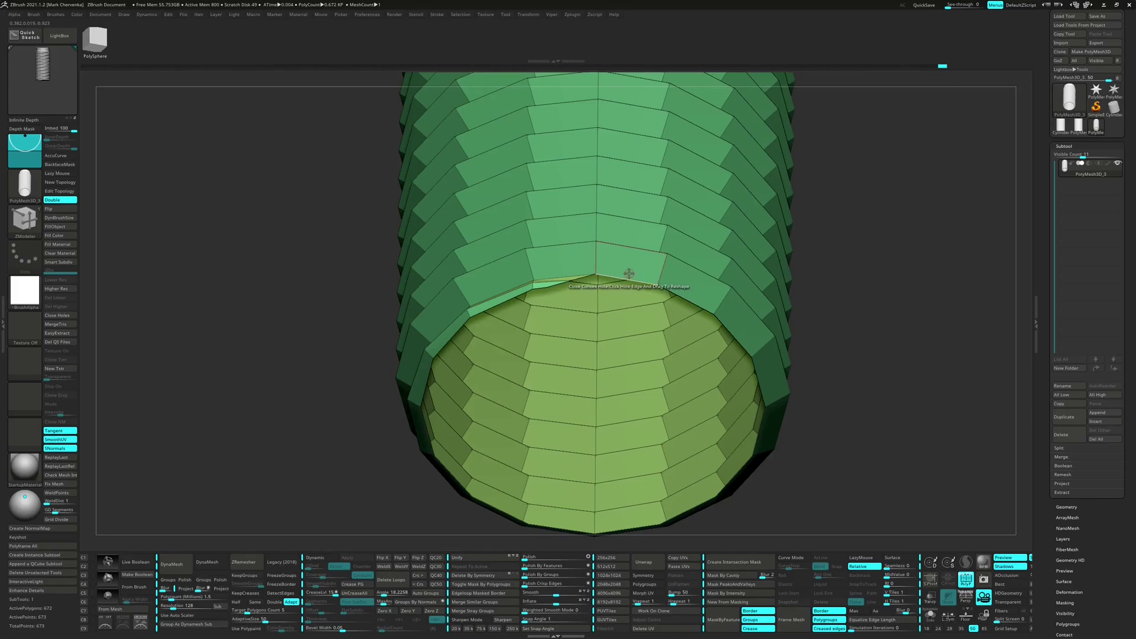
click(630, 277)
Step: Isolate the lower cap, give it its own polygroup and show the full tube with only the cap unmasked
ctrl+shift+click(598, 398)
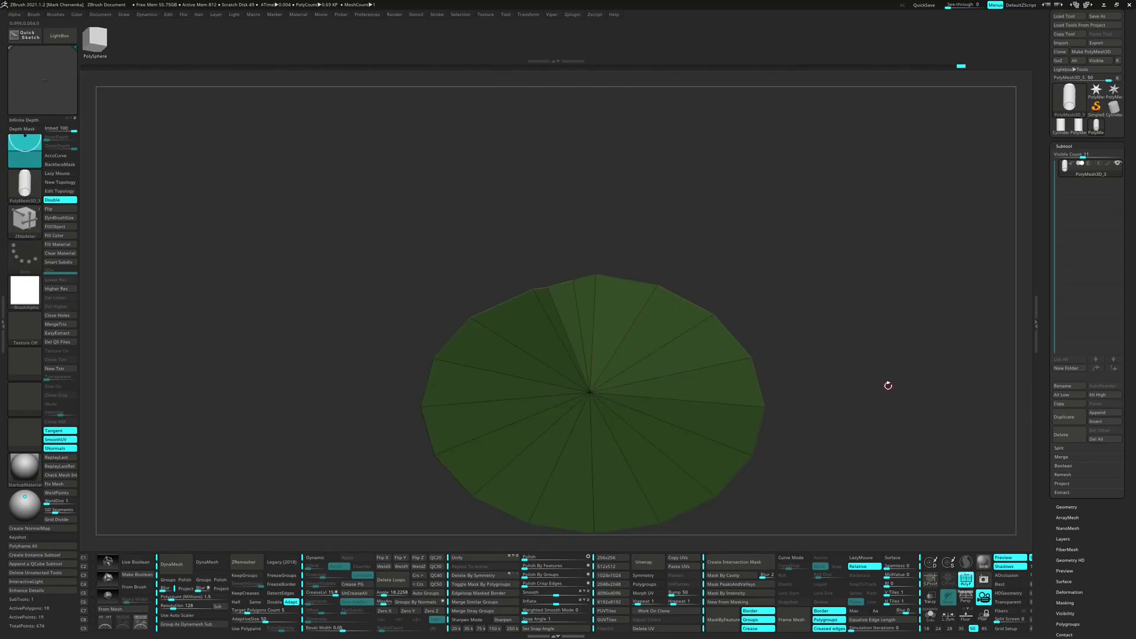
key(ctrl+w)
ctrl+click(905, 385)
ctrl+click(905, 384)
ctrl+shift+click(901, 386)
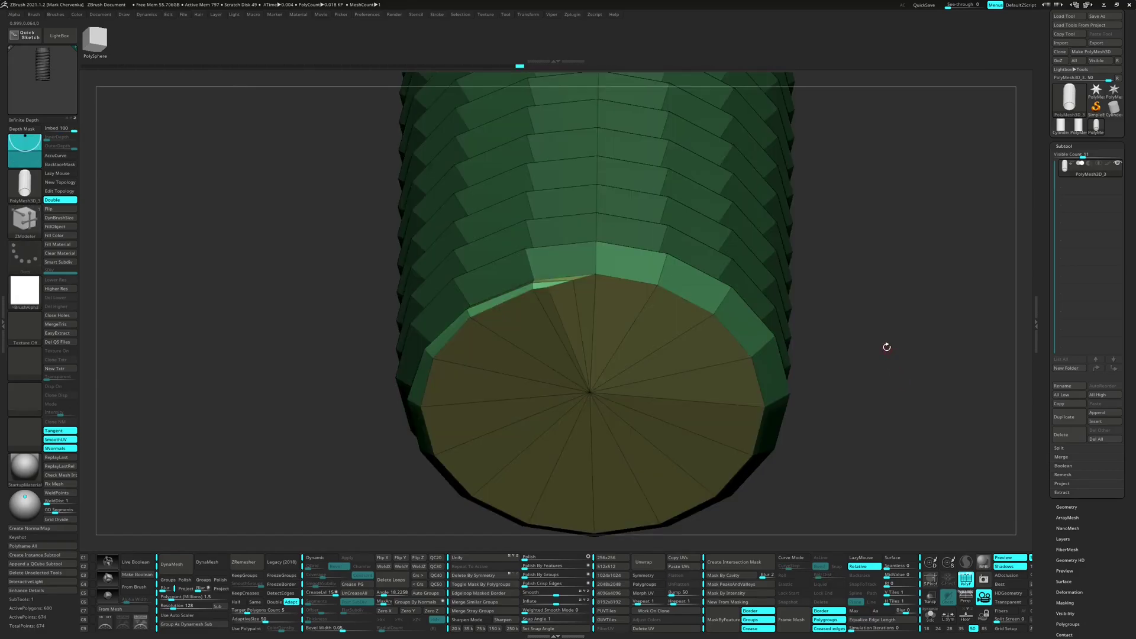
Step: Place the Gizmo at the lower cap's center and extrude the cap downward into a cylindrical collar
drag(885, 347, 883, 394)
drag(639, 422, 642, 381)
key(w)
drag(820, 367, 603, 422)
click(655, 312)
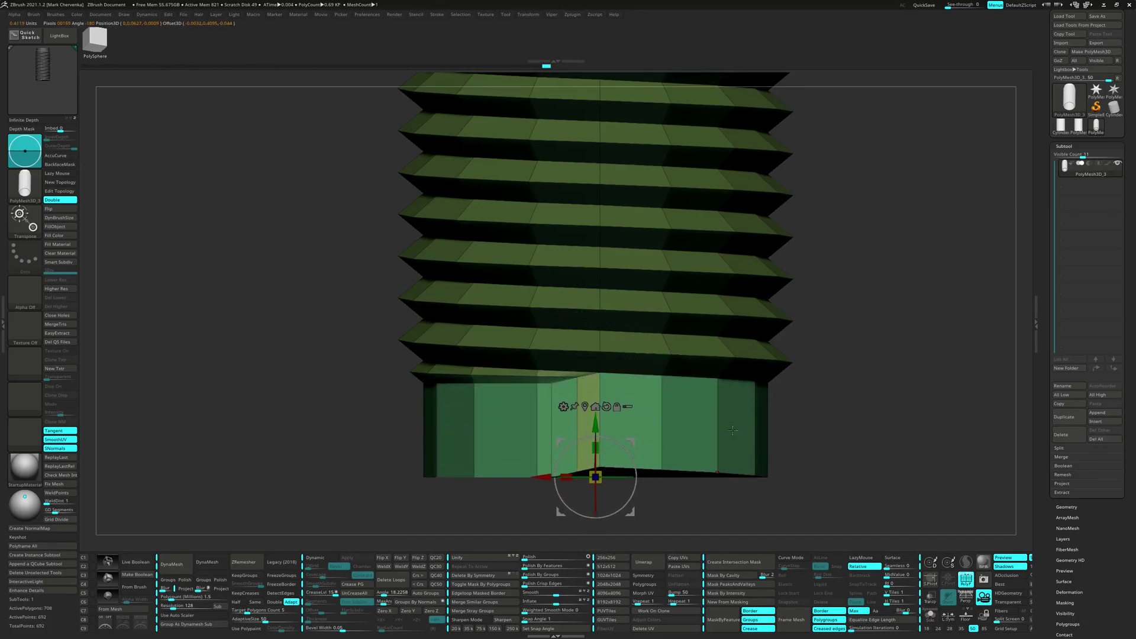
Step: Clip the lower collar's end flat with ClipCurve, clear the mask and return to Draw mode
mouse_move(866, 427)
ctrl+shift+mouse_down()
mouse_move(432, 396)
mouse_move(304, 406)
ctrl+shift+mouse_up()
drag(422, 437, 429, 410)
ctrl+drag(846, 399, 858, 417)
drag(858, 417, 817, 407)
key(q)
scroll(621, 317, up, 3)
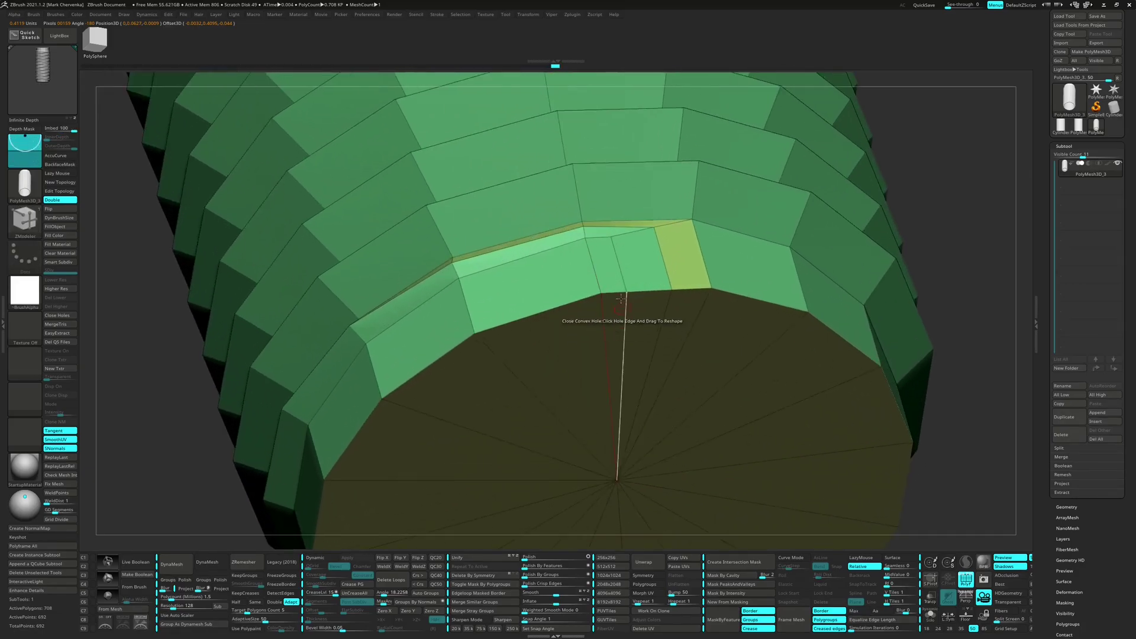
Step: Collapse the surplus edges at the lower collar's thread end using ZModeler's Edge Collapse action
key(space)
click(533, 340)
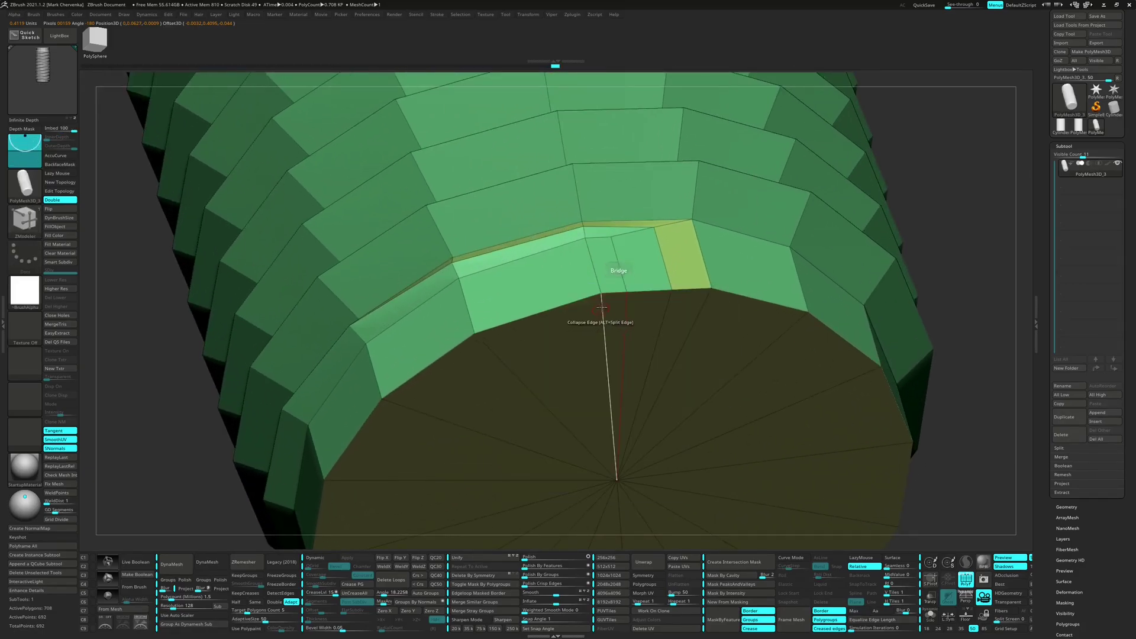
click(693, 288)
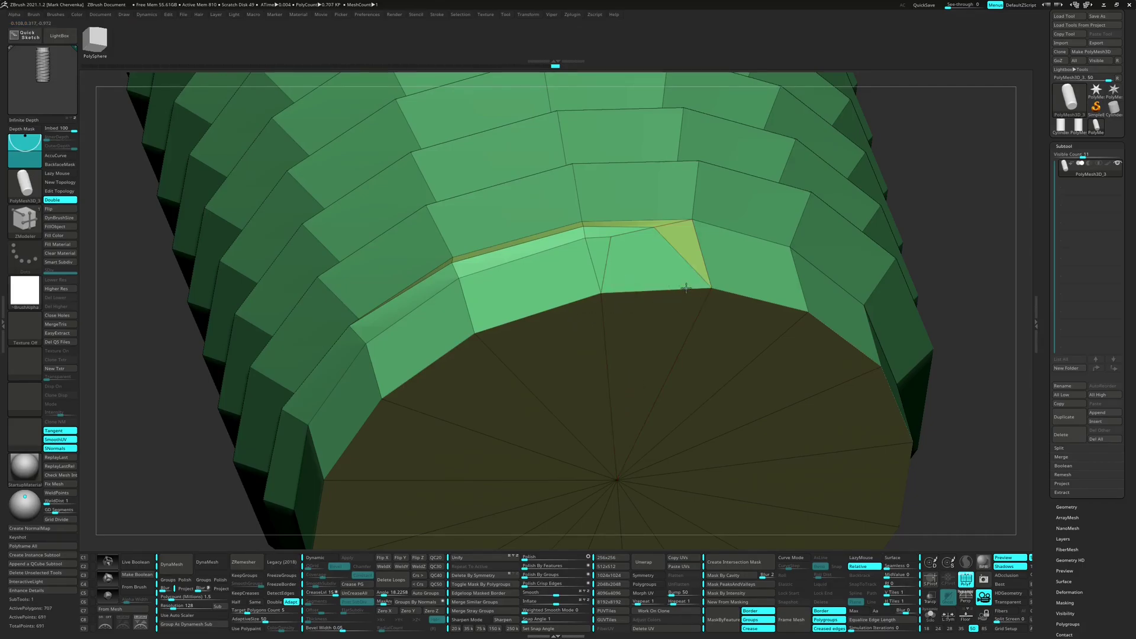
click(666, 228)
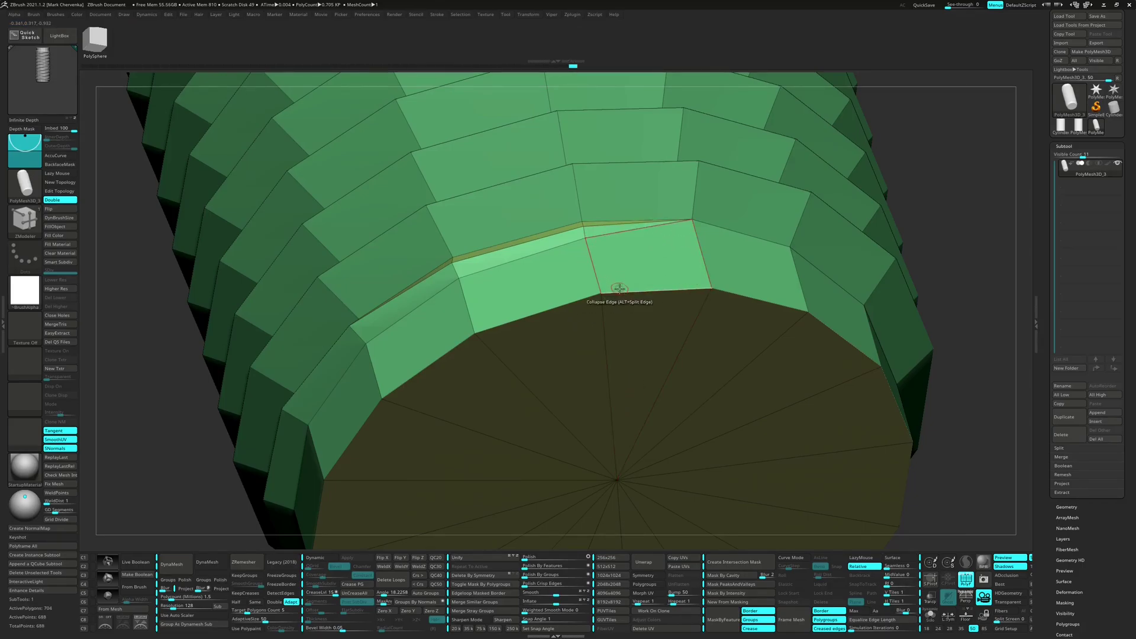
Step: Crease the thread's edges with ZModeler's Edge Crease action targeting EdgeLoop Partial, and crease the polygroup borders
ctrl+right_drag(616, 286, 586, 266)
key(space)
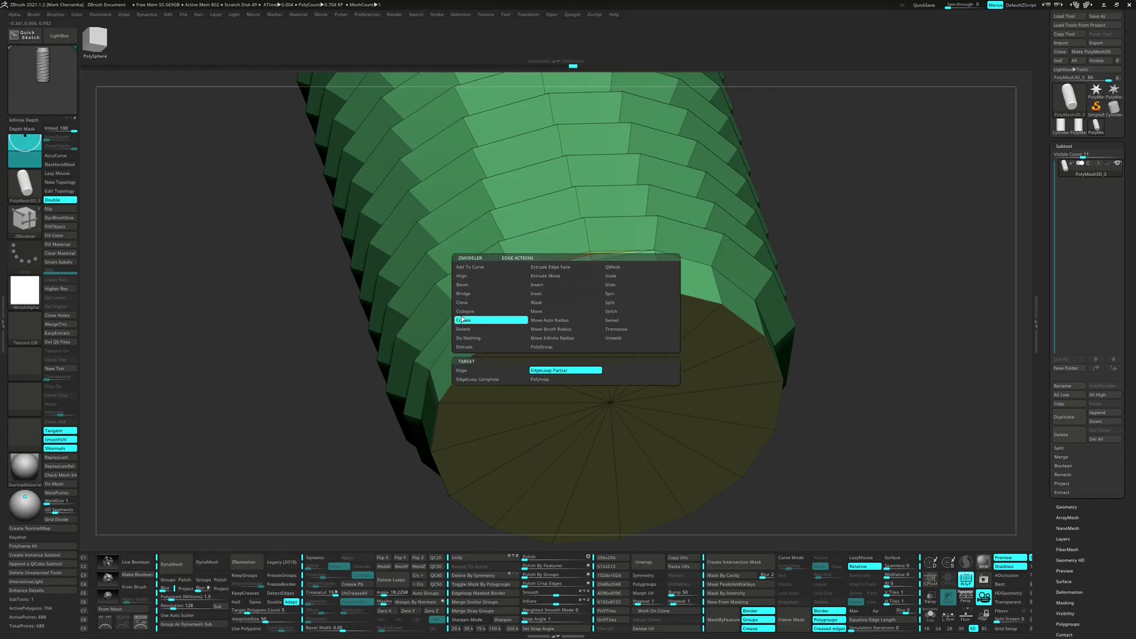
click(464, 320)
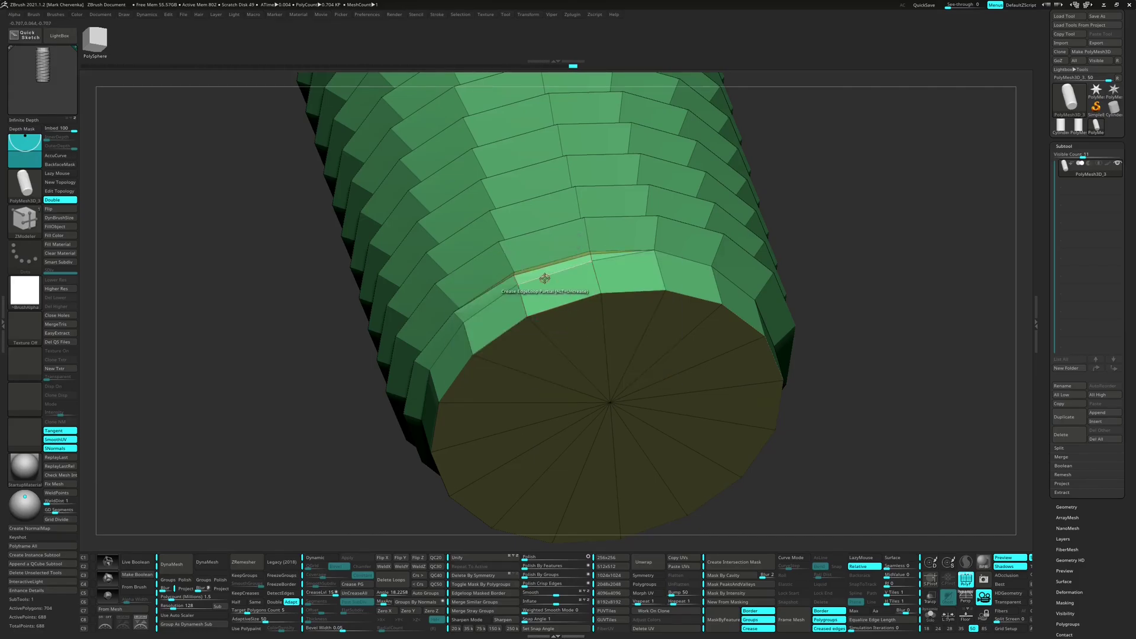
right_drag(545, 278, 623, 271)
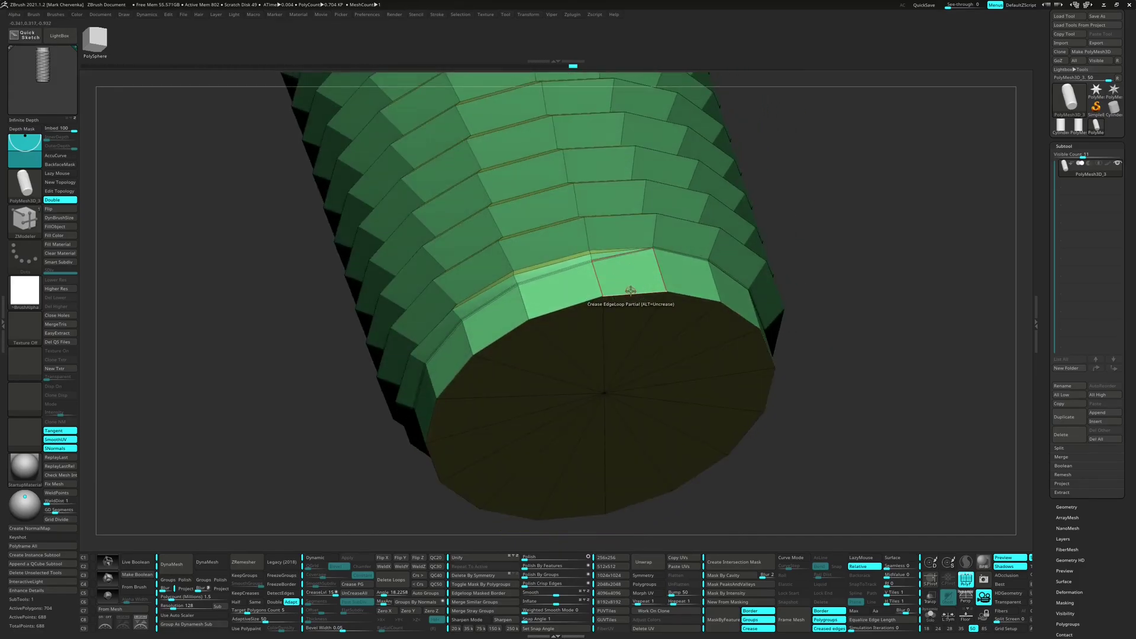
ctrl+right_drag(679, 332, 601, 284)
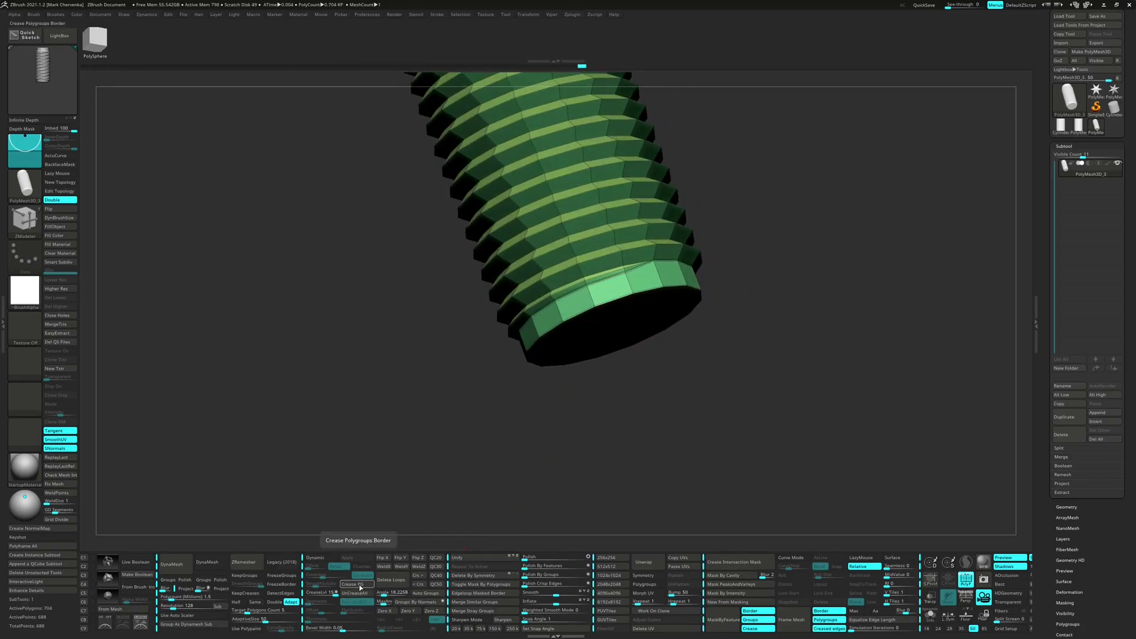
ctrl+right_drag(649, 397, 623, 401)
alt+right_drag(591, 313, 545, 213)
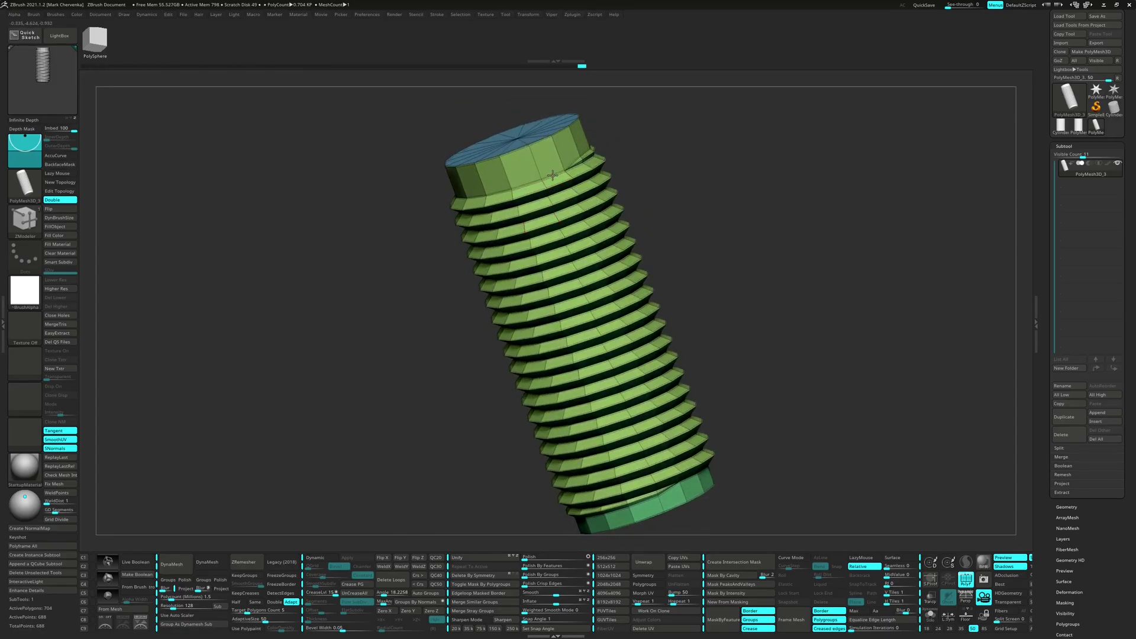
ctrl+right_drag(583, 260, 598, 203)
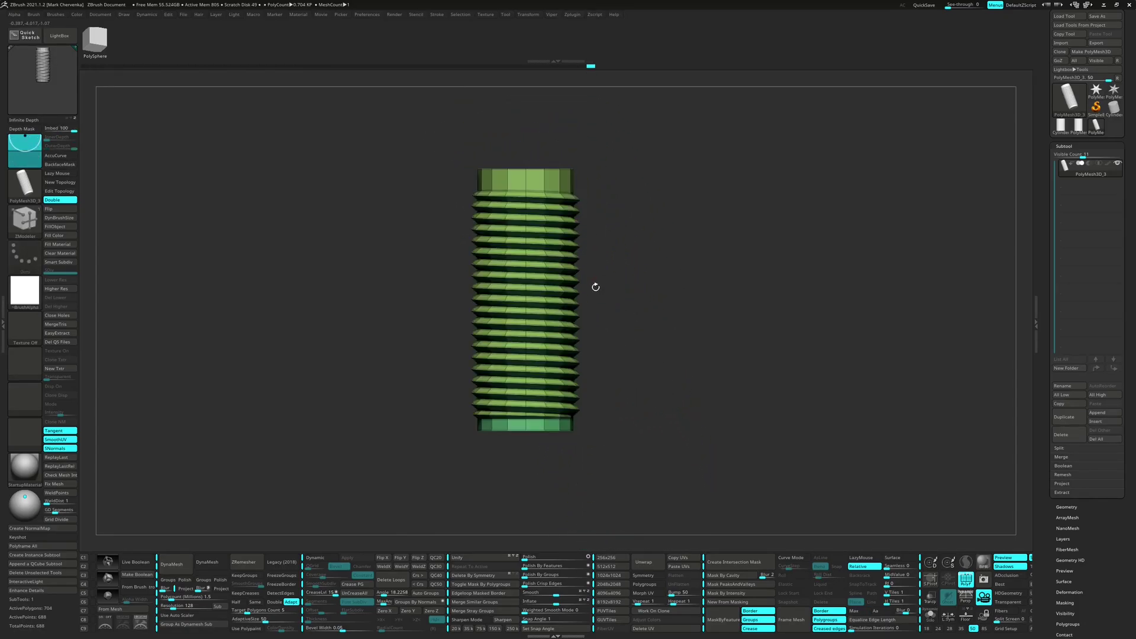
Step: Enable dynamic subdivision with a higher smooth subdivision level, set the crease level to 2 and hide the polyframe
key(d)
ctrl+right_drag(589, 280, 601, 306)
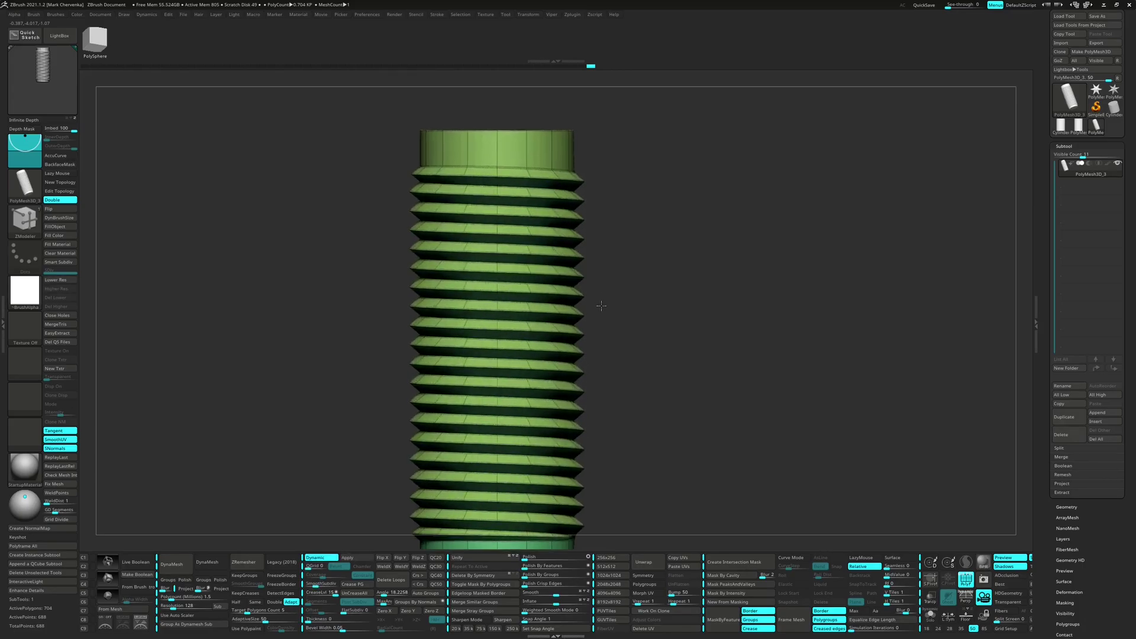
alt+right_drag(607, 351, 613, 214)
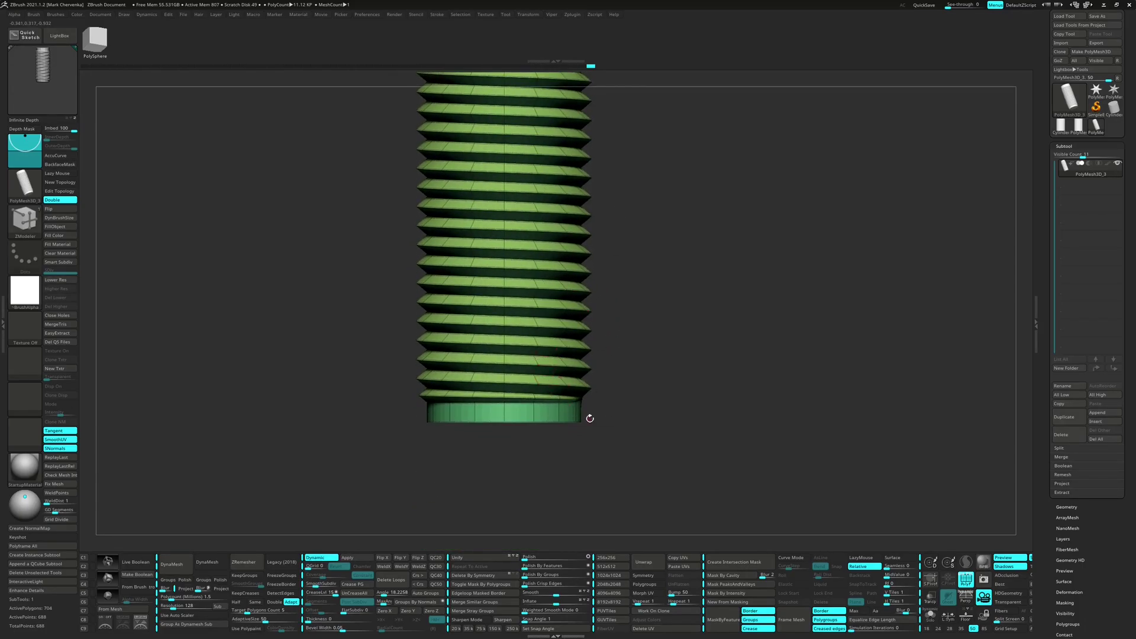
right_drag(590, 419, 574, 394)
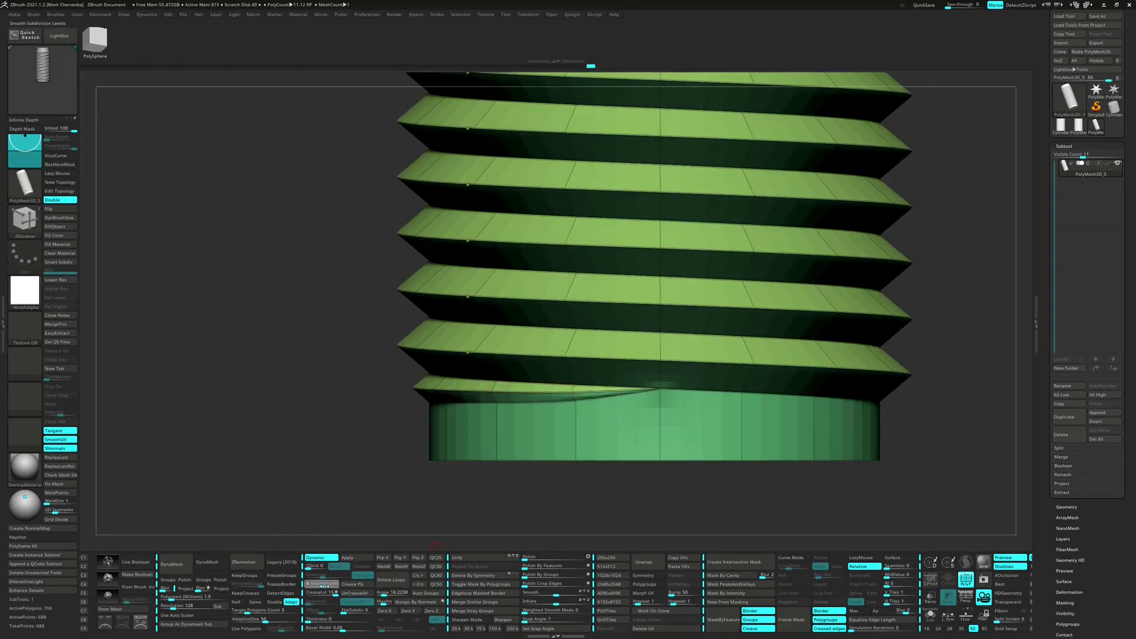
click(317, 593)
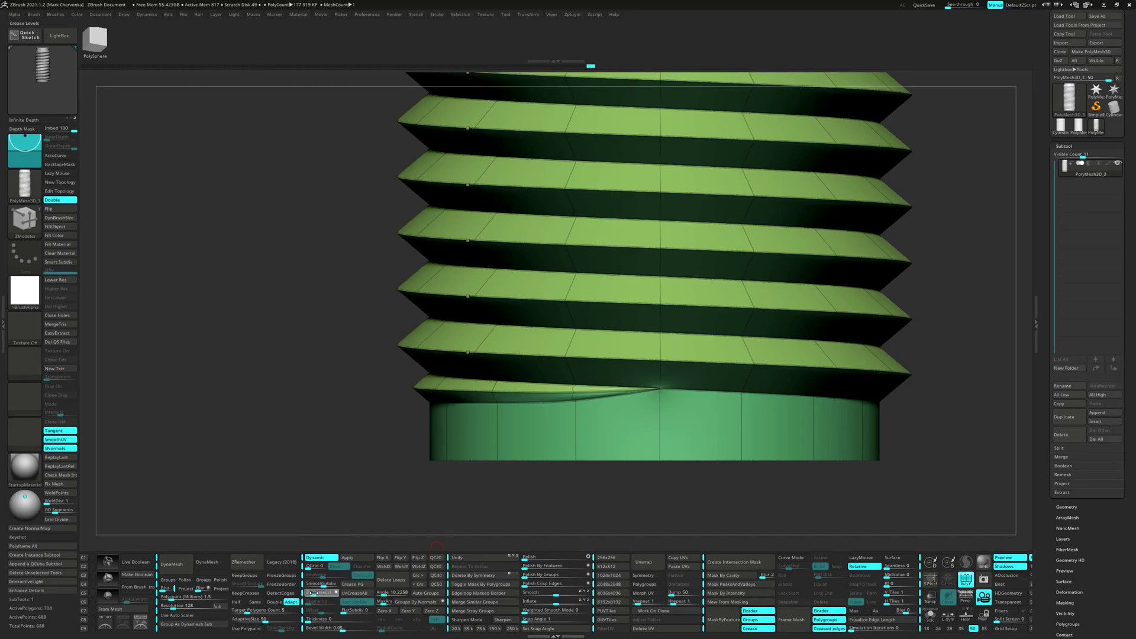
click(313, 593)
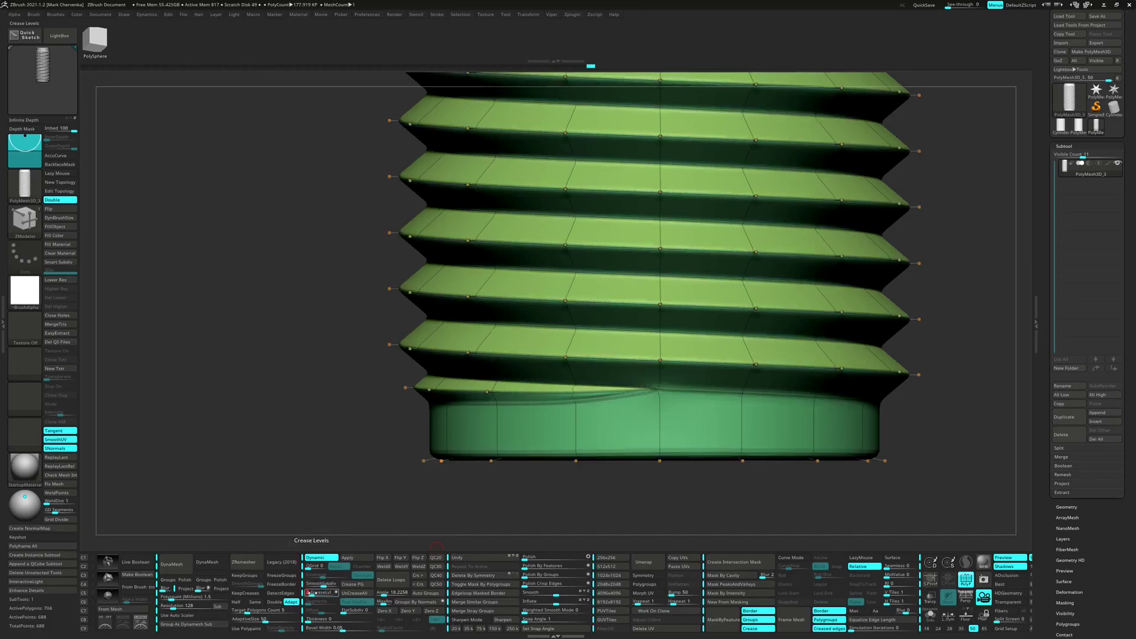
key(shift+f)
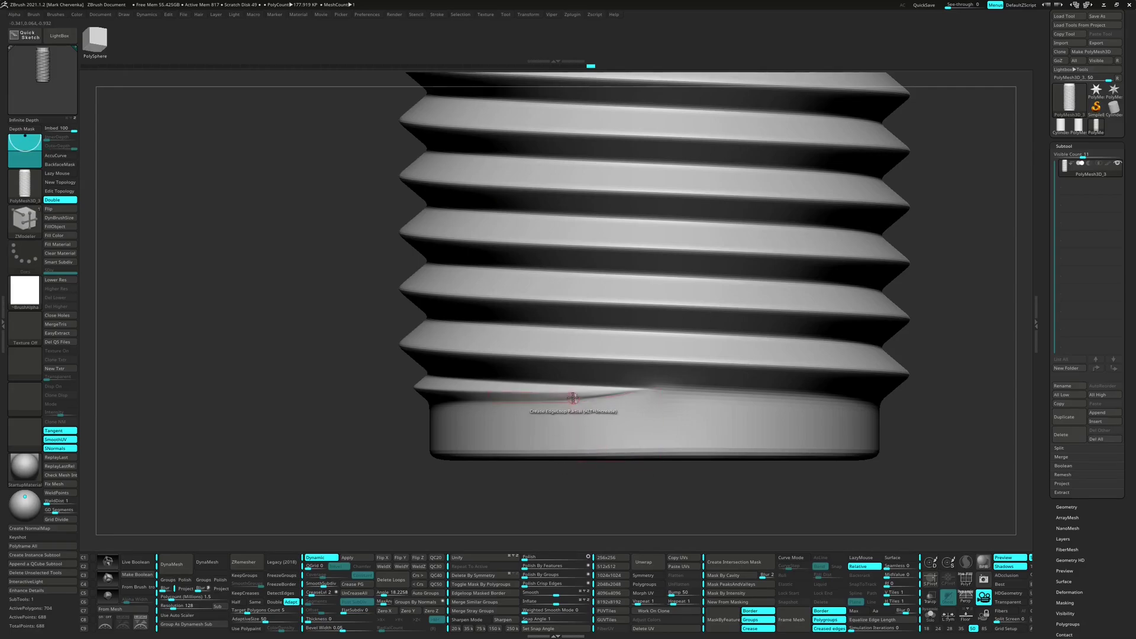
Step: Crease the edges along the tapered thread end beside the lower collar
click(574, 393)
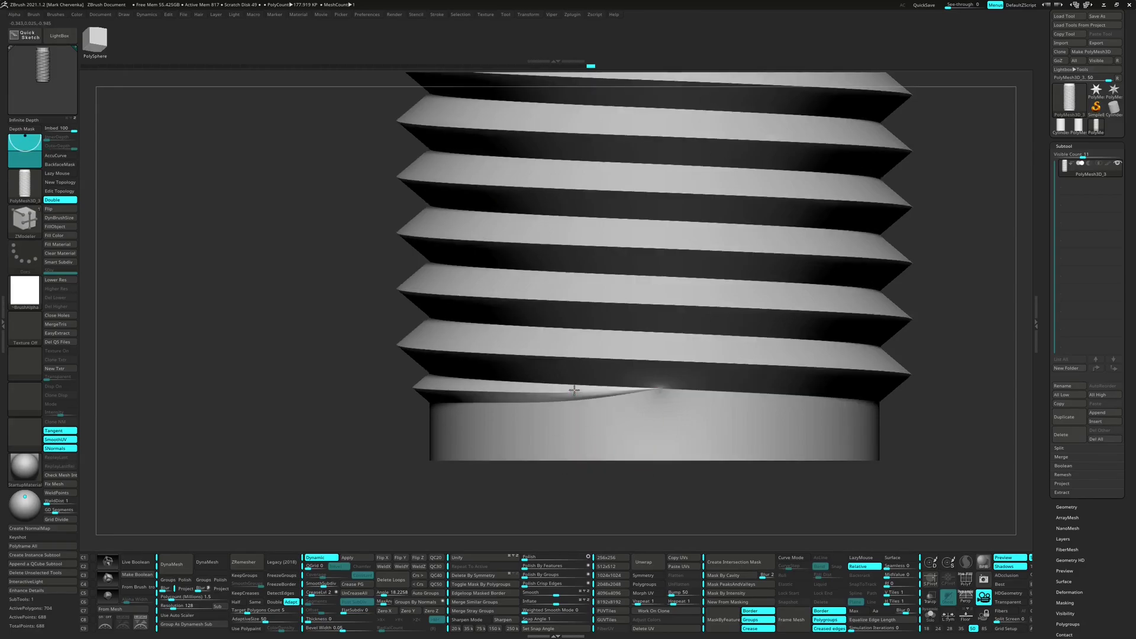
click(575, 385)
click(574, 385)
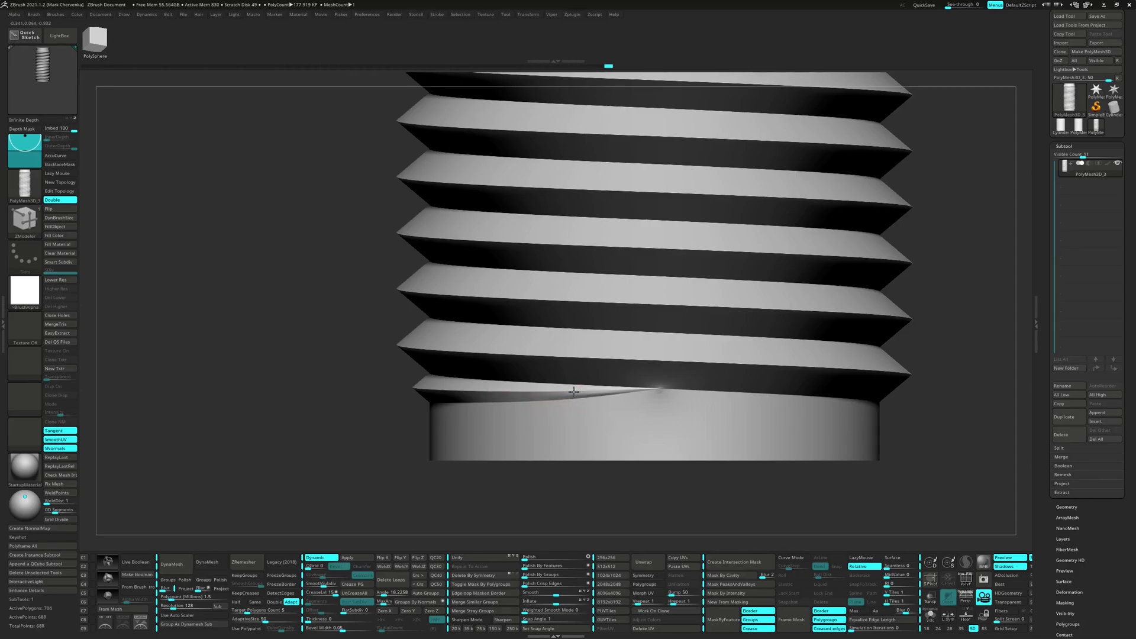
Step: Slide the lower thread's end point along its edge with ZModeler's Point Slide action and set the crease level to 2
key(space)
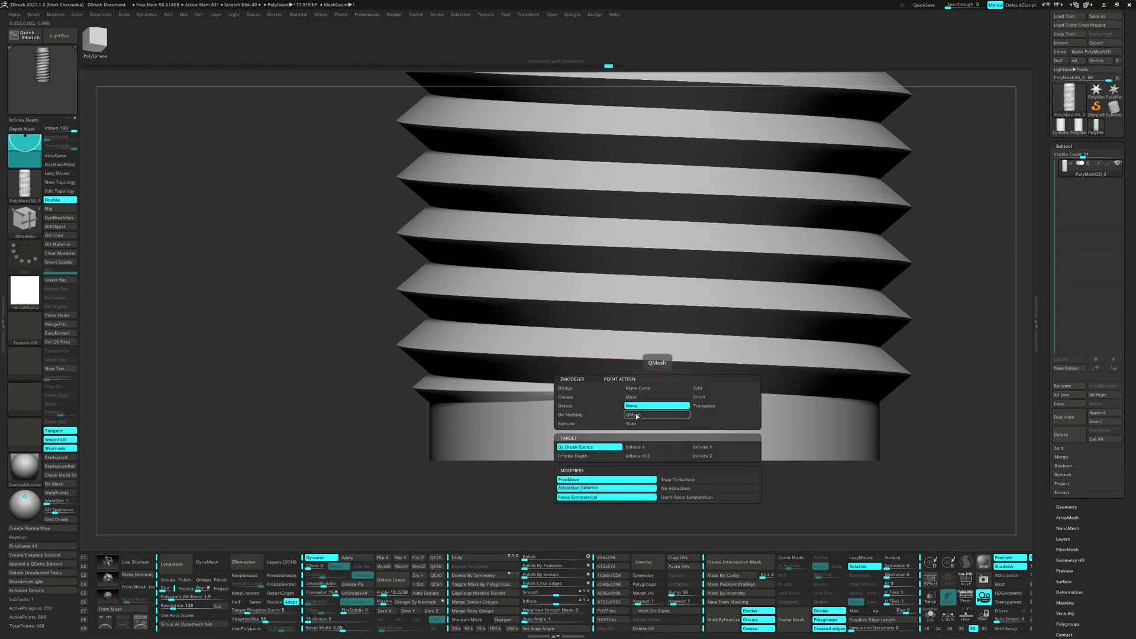
click(639, 423)
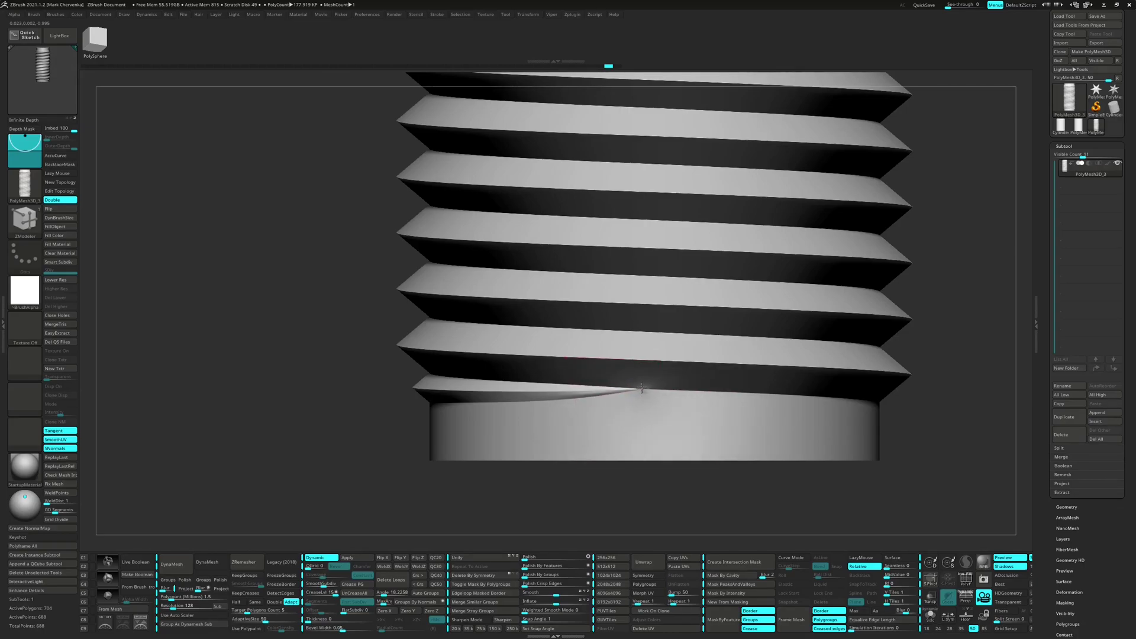
click(641, 388)
click(314, 592)
Step: Chamfer the lower collar by scaling its unmasked end to about 0.80 and raising it slightly, and clear the mask
alt+drag(637, 497, 562, 461)
mouse_move(390, 464)
ctrl+mouse_down()
mouse_move(716, 461)
mouse_move(783, 405)
mouse_move(784, 426)
ctrl+mouse_up()
key(w)
alt+drag(590, 424, 556, 423)
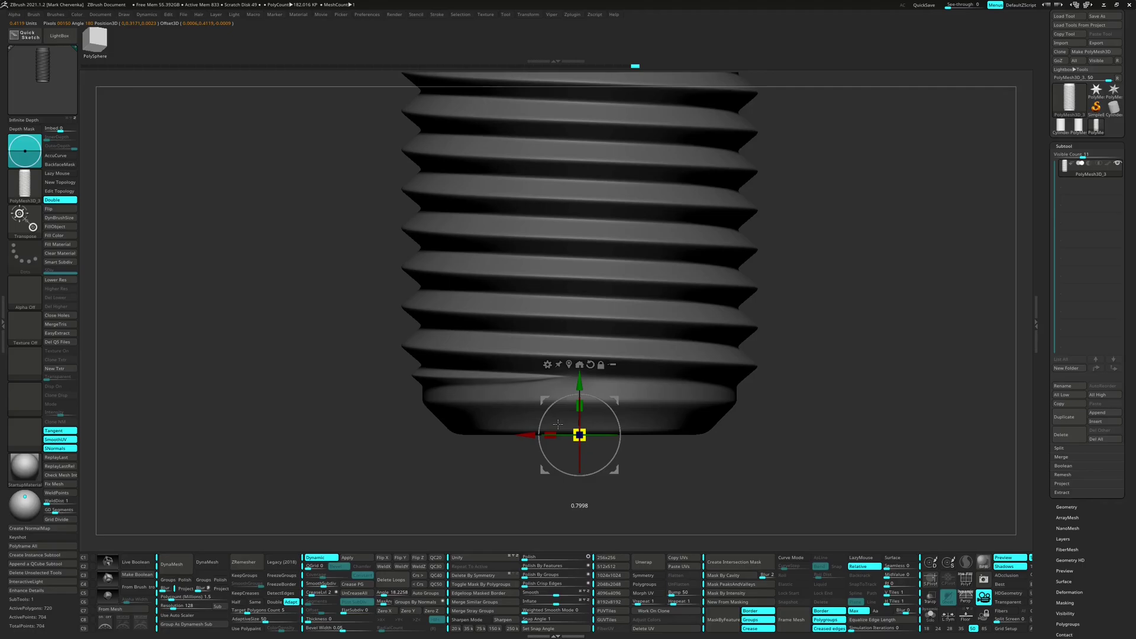
drag(580, 385, 580, 379)
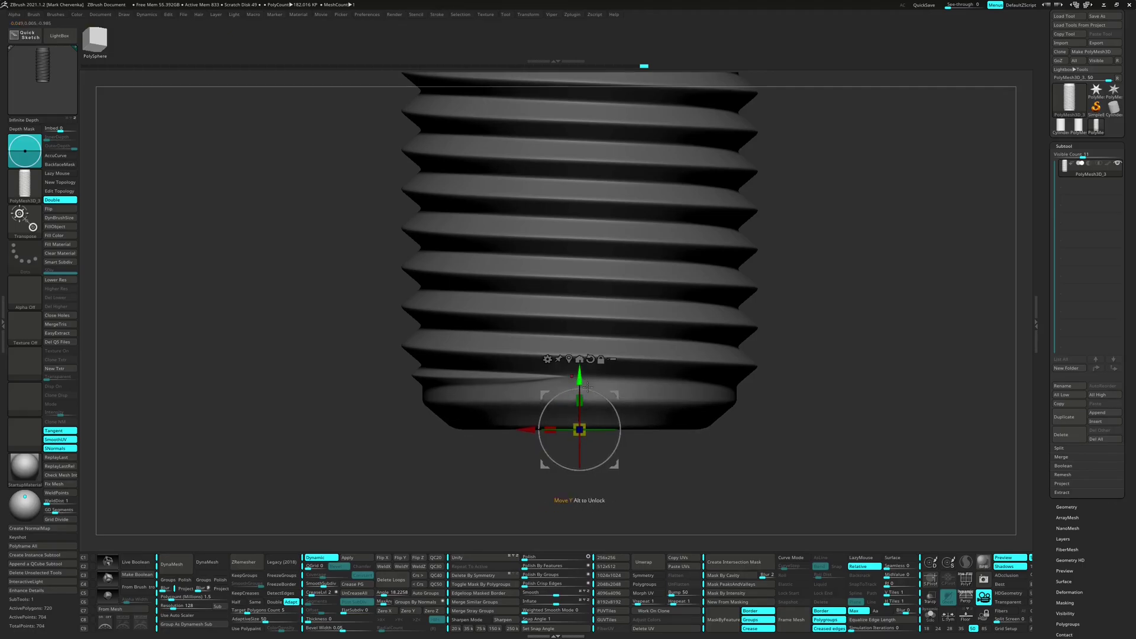
key(ctrl)
ctrl+drag(751, 491, 751, 492)
Step: Switch to the ZModeler brush and adjust the thread's end point at the upper collar with the Slide point action
alt+right_drag(751, 489, 734, 355)
alt+right_drag(649, 77, 656, 246)
alt+right_drag(627, 198, 553, 262)
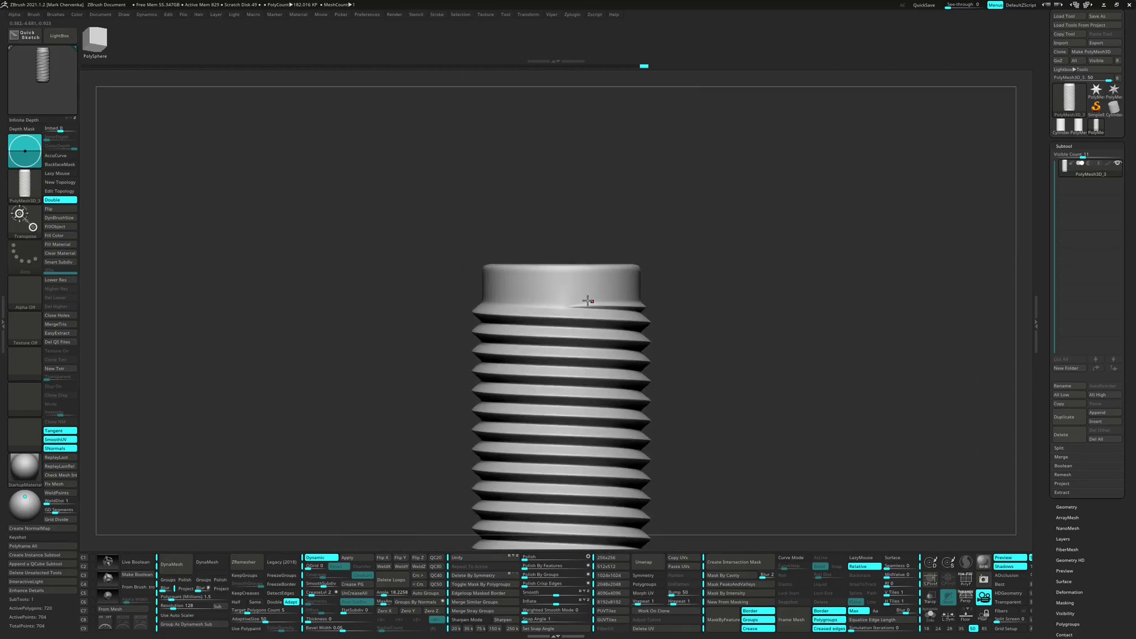
key(b)
key(z)
key(m)
scroll(592, 303, up, 5)
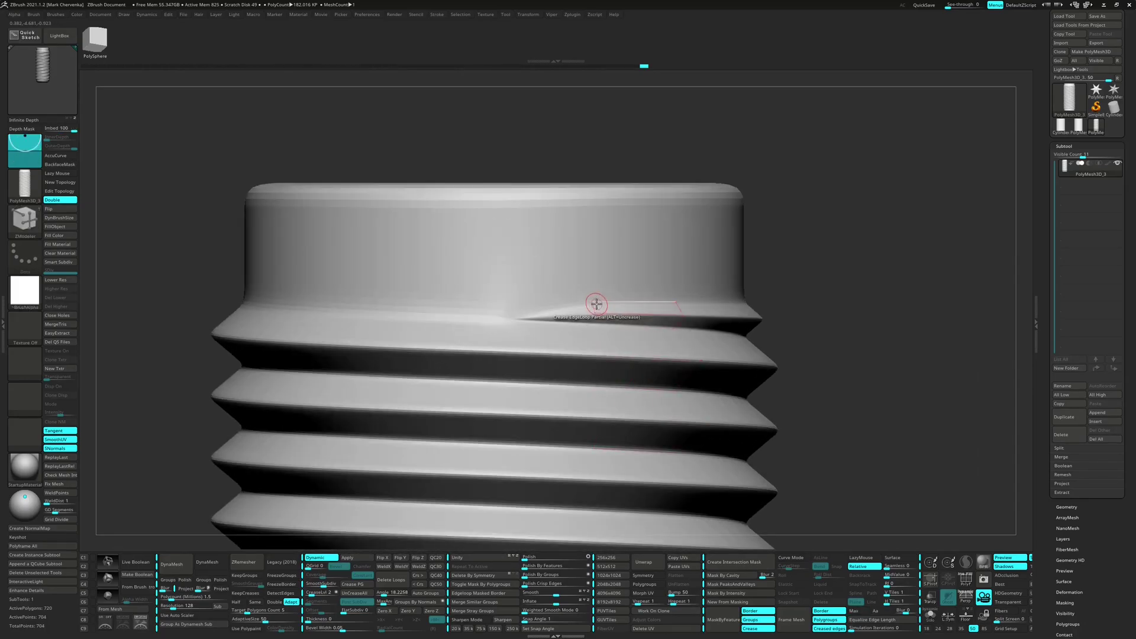
click(595, 303)
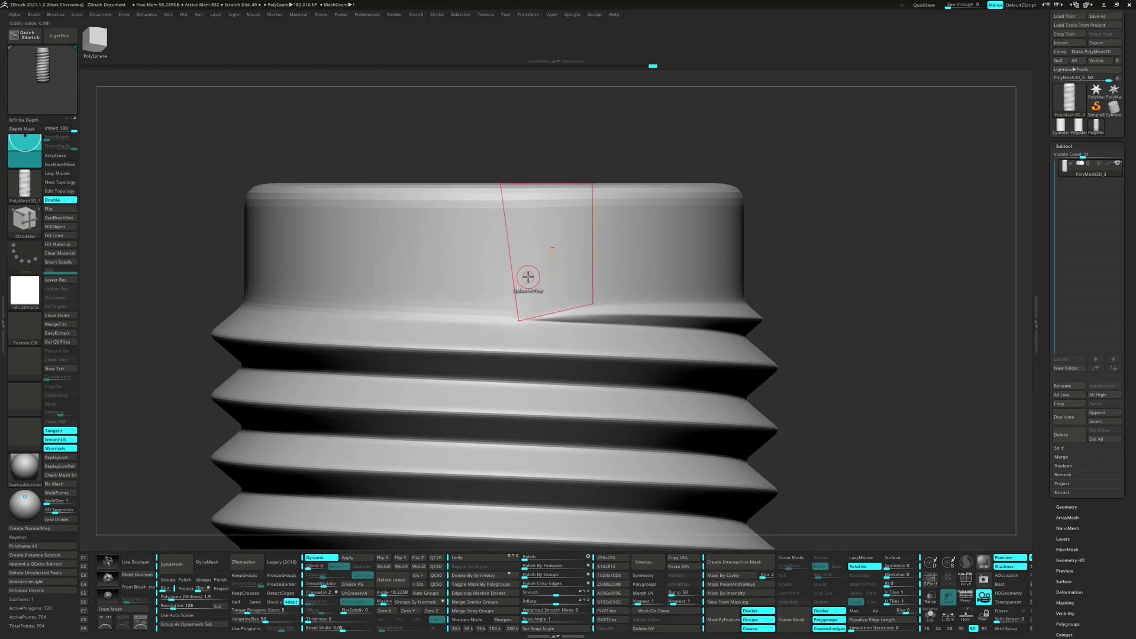
Step: Insert a horizontal edge loop around the upper collar just above the thread, using the Single EdgeLoop target
key(space)
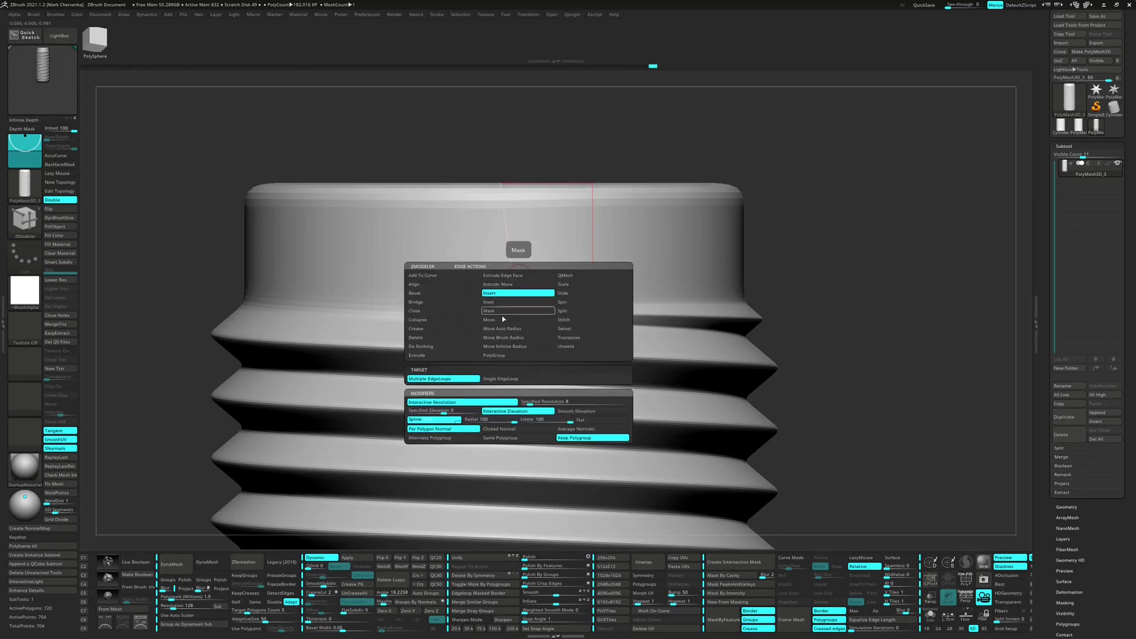
click(501, 379)
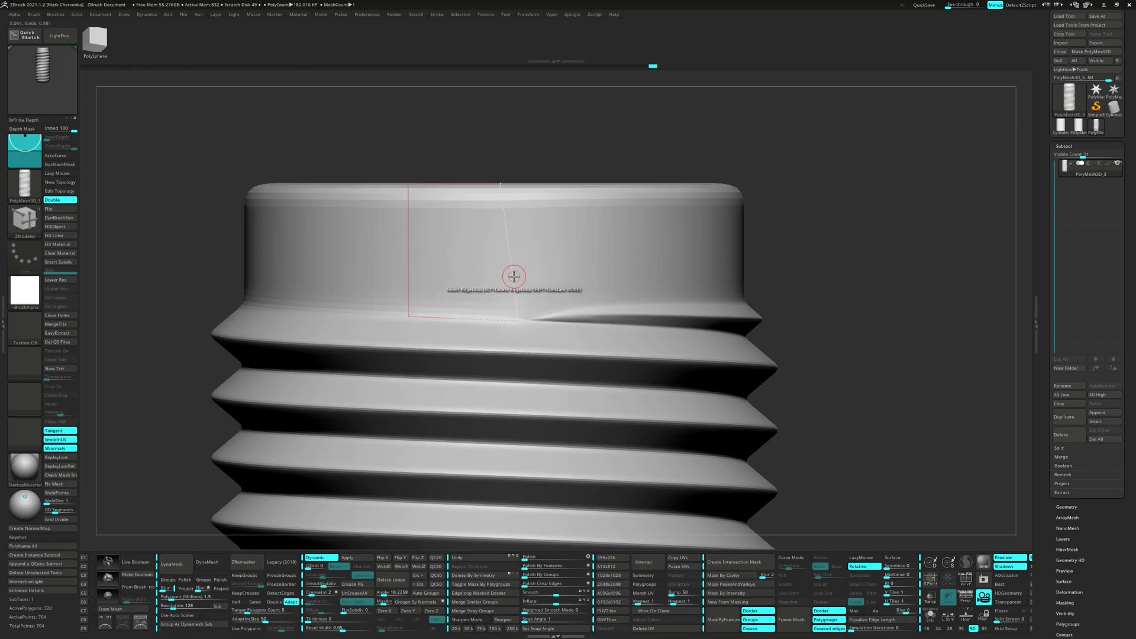
click(514, 277)
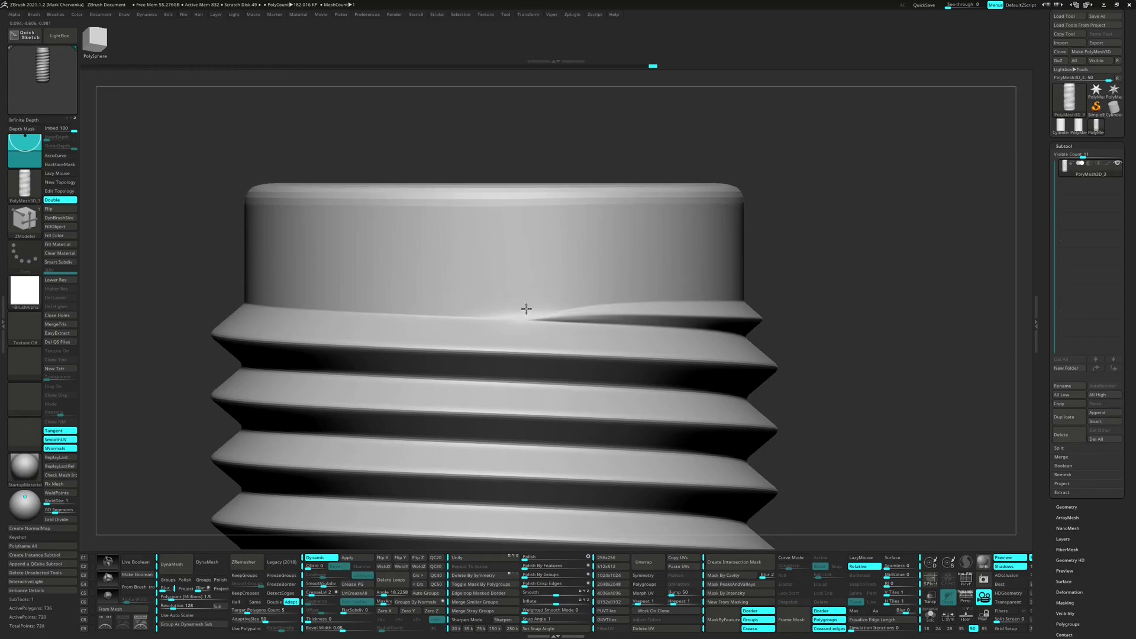
Step: Mask everything except the upper collar's end and place the Gizmo at the center of its cap
ctrl+right_drag(526, 309, 532, 273)
ctrl+drag(398, 210, 714, 293)
ctrl+click(715, 292)
key(w)
right_drag(549, 251, 560, 283)
click(558, 283)
alt+click(569, 213)
Step: Lengthen the upper collar into a shank by moving its end upward, clear the mask and return to Draw mode
mouse_move(657, 313)
shift+right_down()
mouse_move(663, 279)
mouse_move(662, 299)
shift+right_up()
alt+right_drag(576, 413, 517, 324)
drag(490, 322, 491, 201)
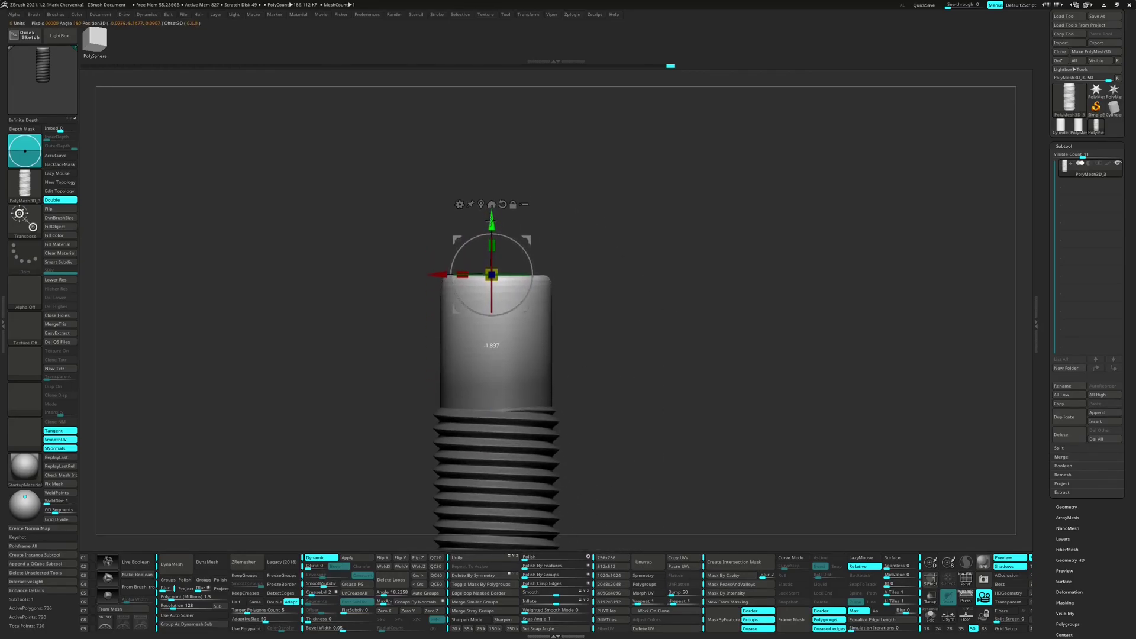
drag(491, 223, 491, 245)
ctrl+drag(606, 282, 648, 348)
key(q)
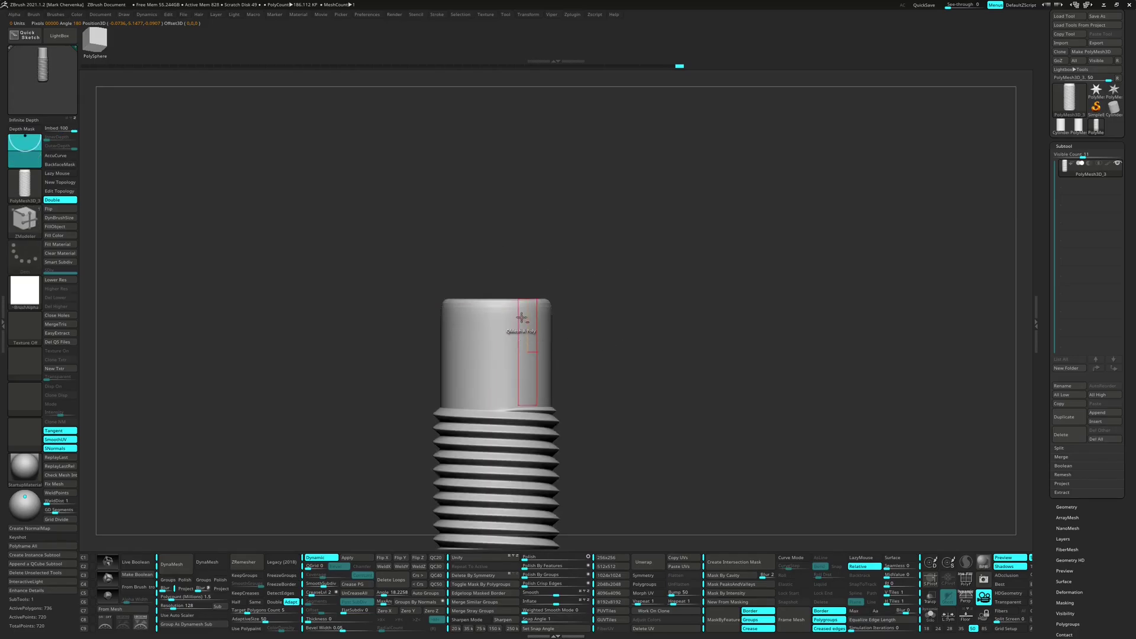
Step: Insert a single edge loop around the shank near its upper rim to tighten the rounded edge
ctrl+right_drag(521, 317, 532, 363)
drag(520, 371, 516, 336)
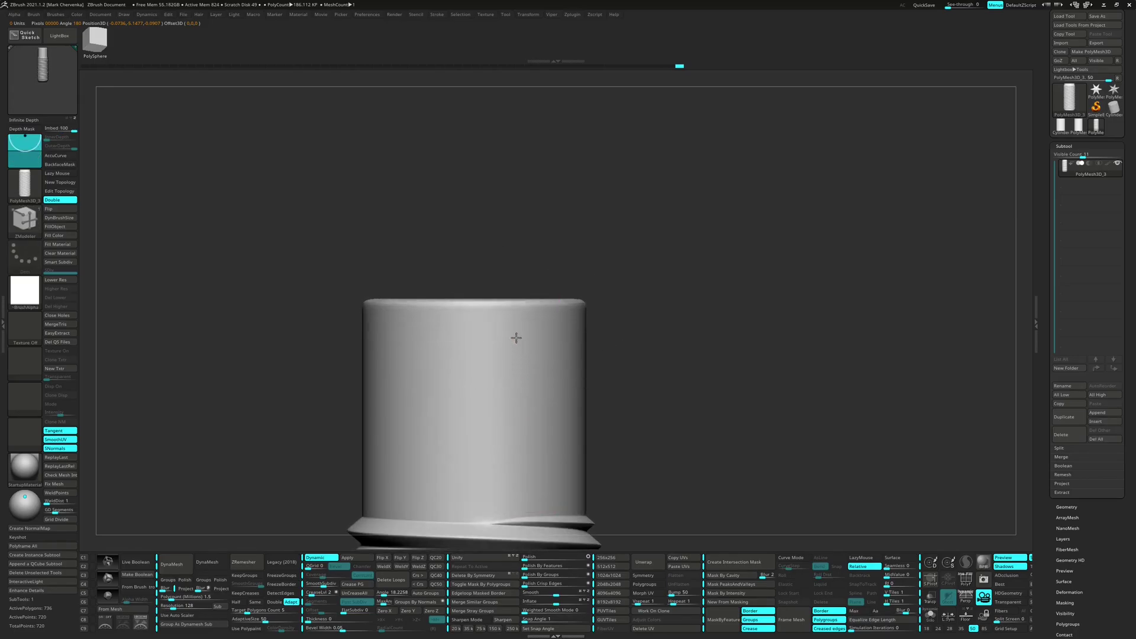
ctrl+right_drag(562, 377, 569, 312)
alt+right_drag(602, 401, 590, 328)
mouse_move(579, 362)
mouse_down()
mouse_move(589, 362)
mouse_move(533, 380)
mouse_move(569, 367)
mouse_up()
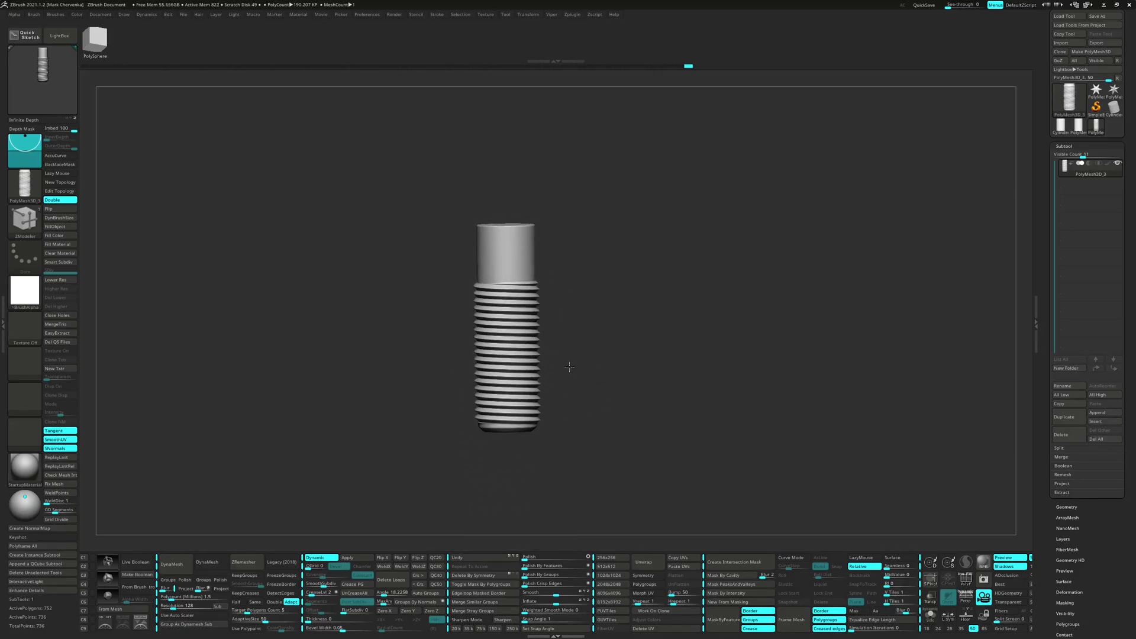
Step: Check the upper thread with and without polyframe, and leave a canvas snapshot of the screw beside the model
scroll(614, 308, up, 4)
right_drag(499, 239, 543, 329)
key(shift+f)
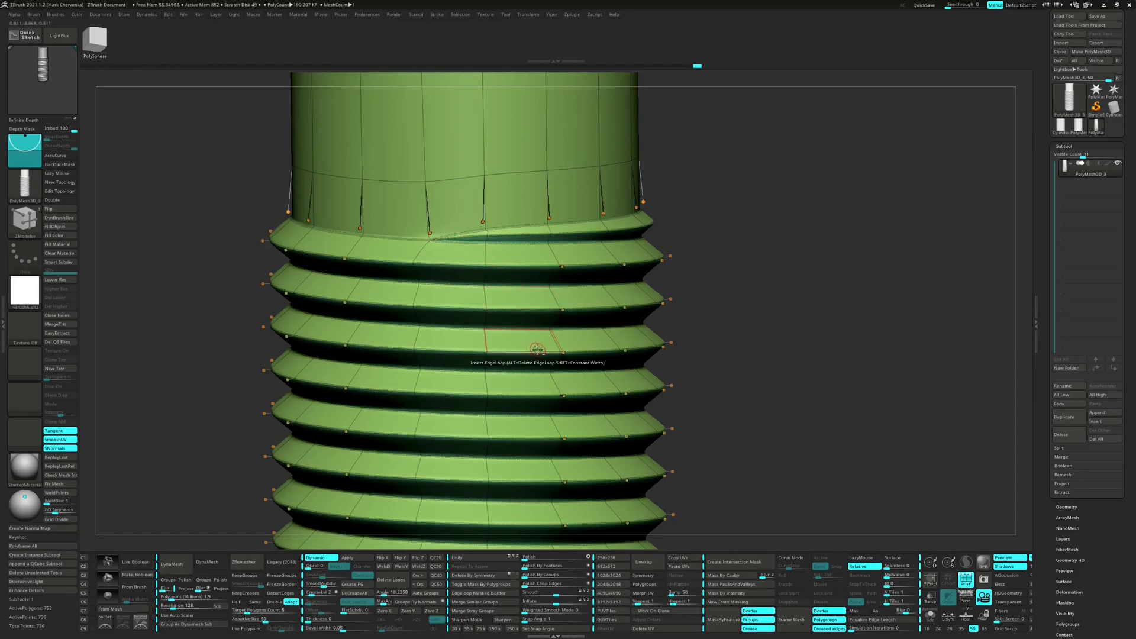
key(shift+f)
scroll(538, 343, down, 1)
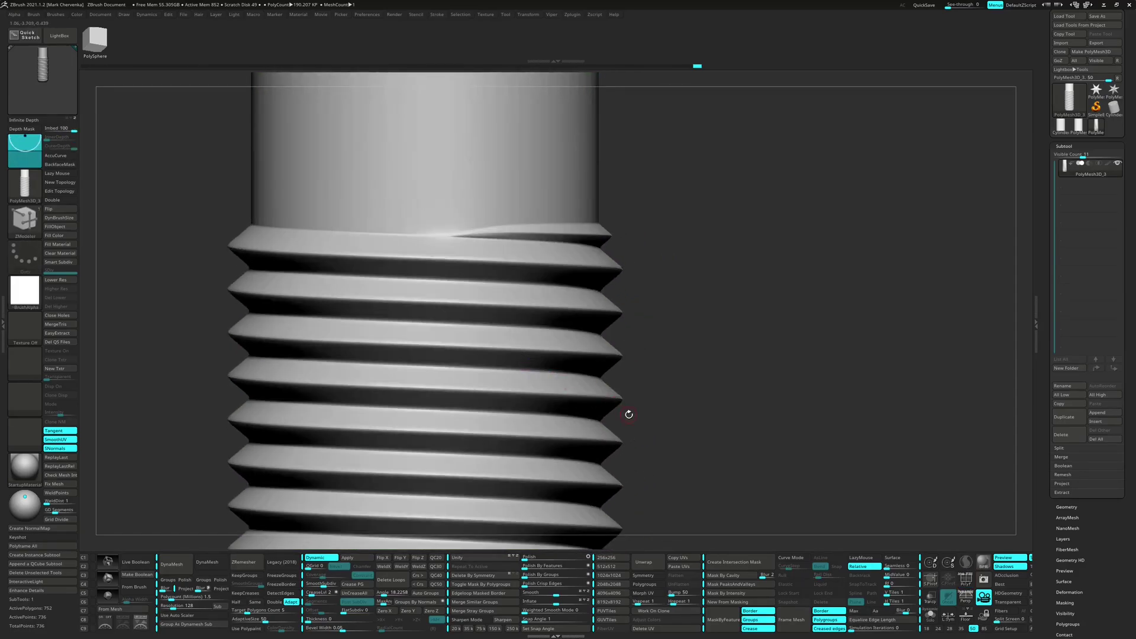
scroll(624, 396, down, 4)
alt+drag(620, 380, 710, 320)
key(shift+s)
scroll(682, 279, up, 2)
drag(682, 279, 654, 355)
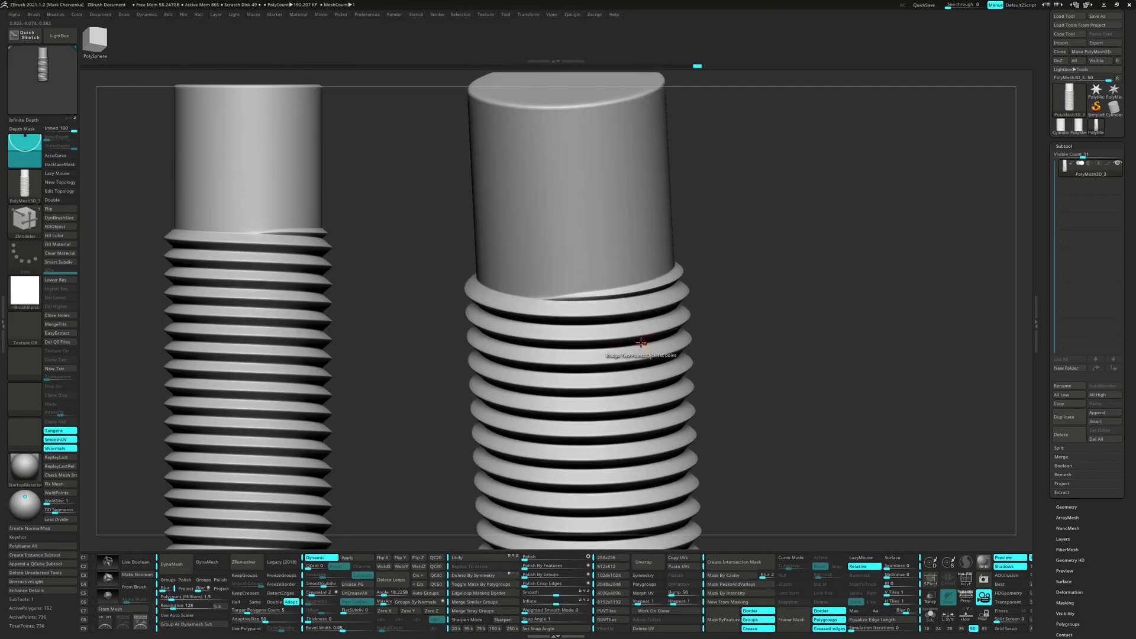
Step: Turn off dynamic subdivision, show the polyframe and bridge two points across the upper thread's tapered end
key(shift+d)
key(shift+f)
shift+right_drag(535, 325, 582, 373)
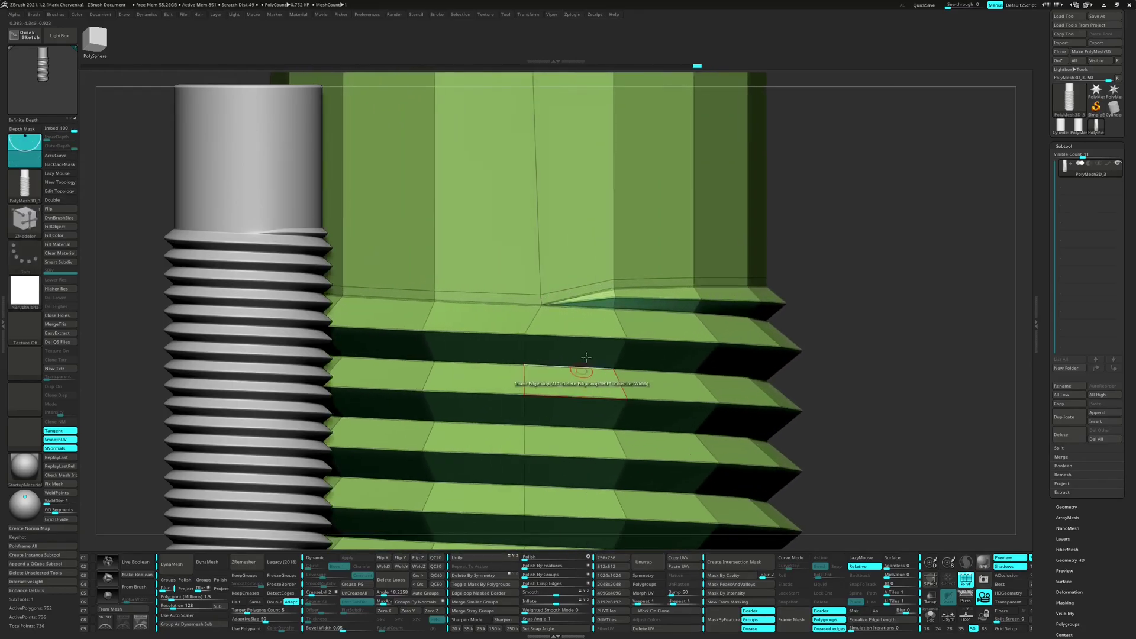
click(614, 287)
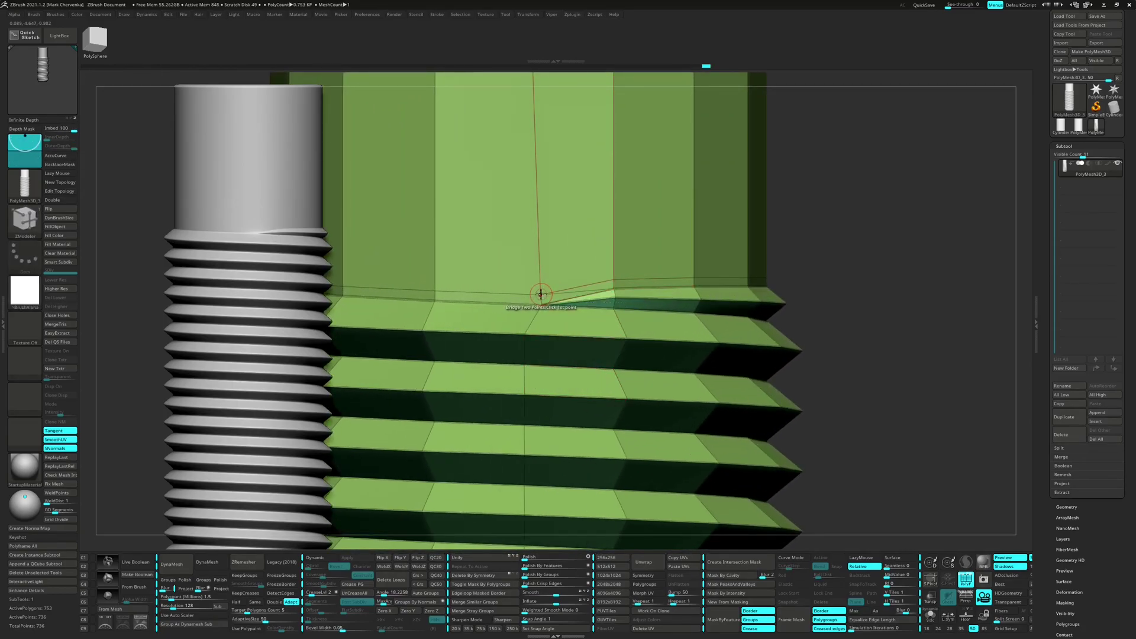
Step: Delete the leftover edge at the upper thread's tapered end with ZModeler's Edge Delete action and reopen the edge actions
key(space)
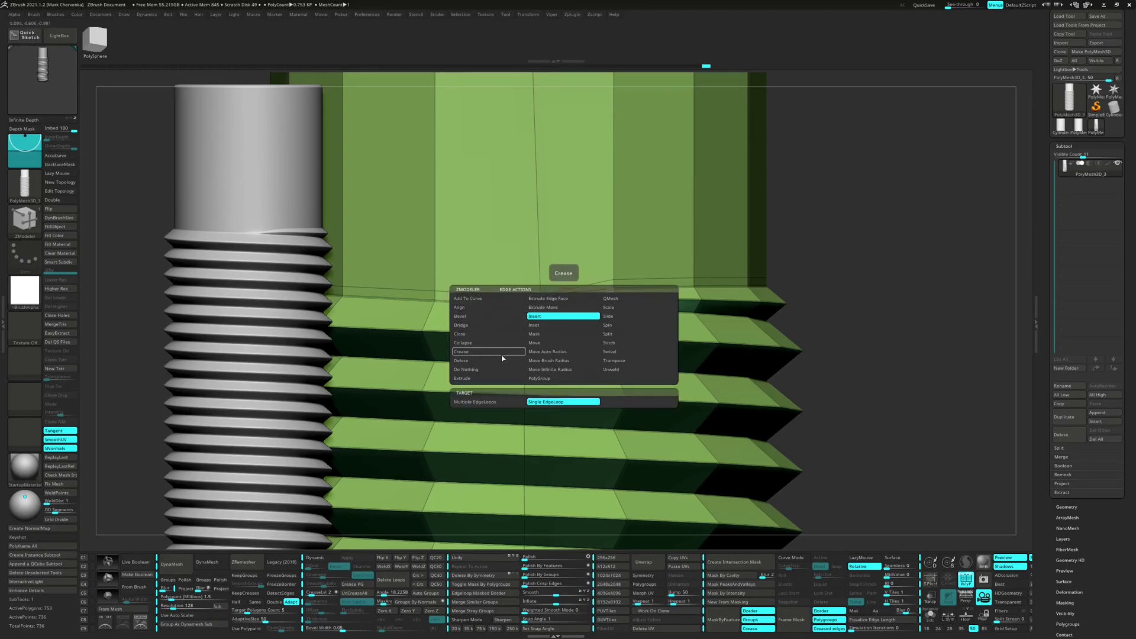
click(500, 361)
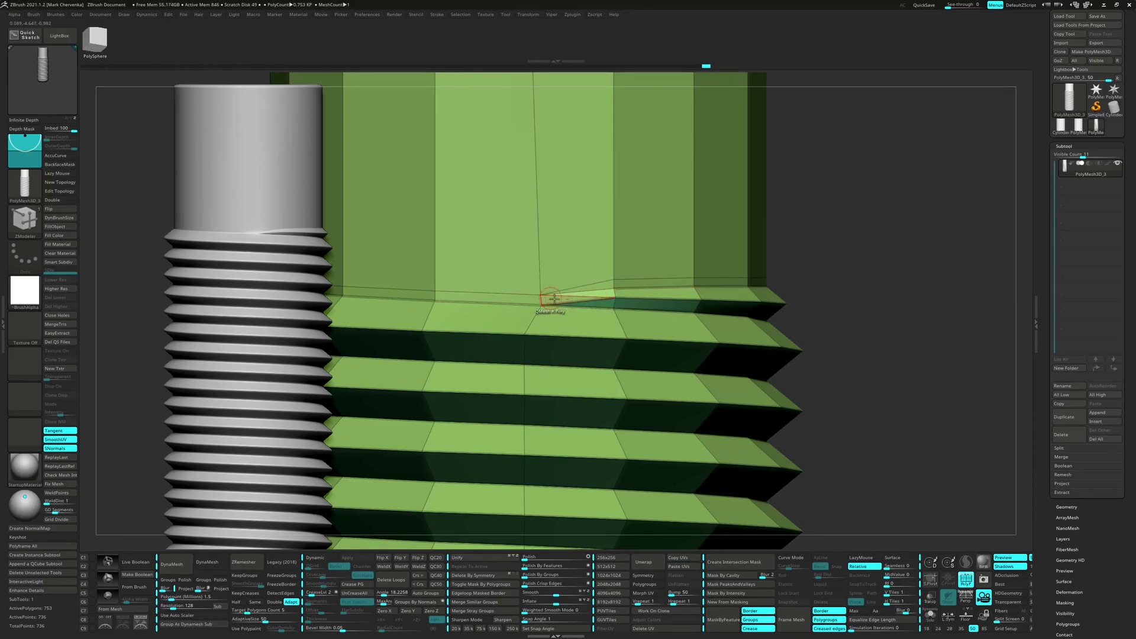
mouse_move(560, 300)
right_down()
mouse_move(548, 317)
mouse_move(574, 303)
right_up()
key(space)
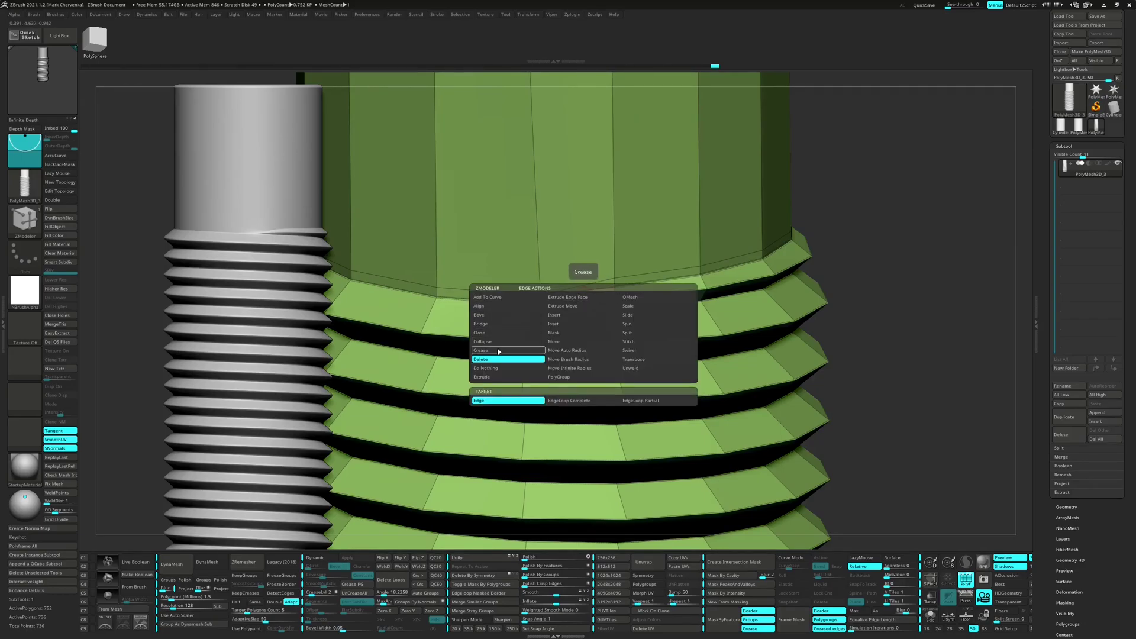